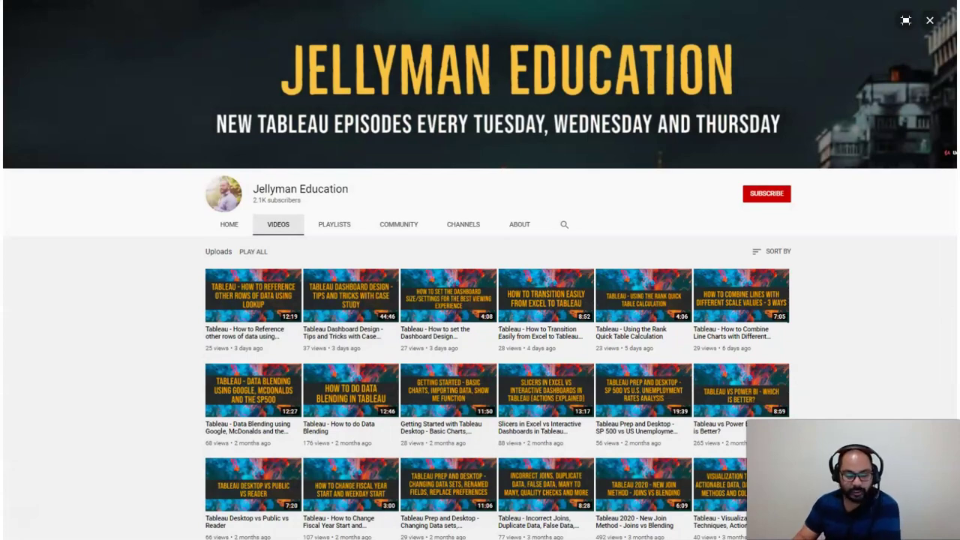
Step: Switch to Tableau Prep Builder and add Captains.xlsx as a flow input
{"action": "key", "text": "alt+Tab"}
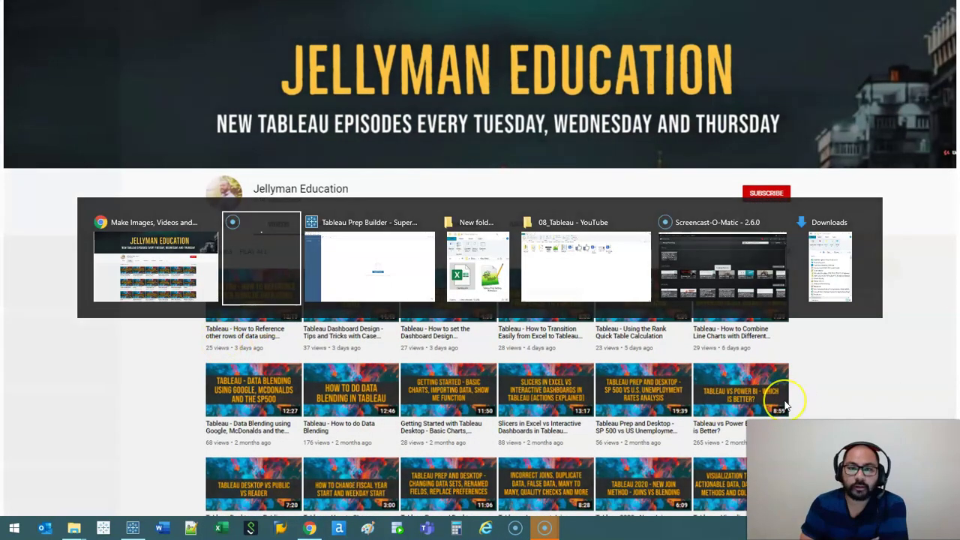
{"action": "key", "text": "Tab"}
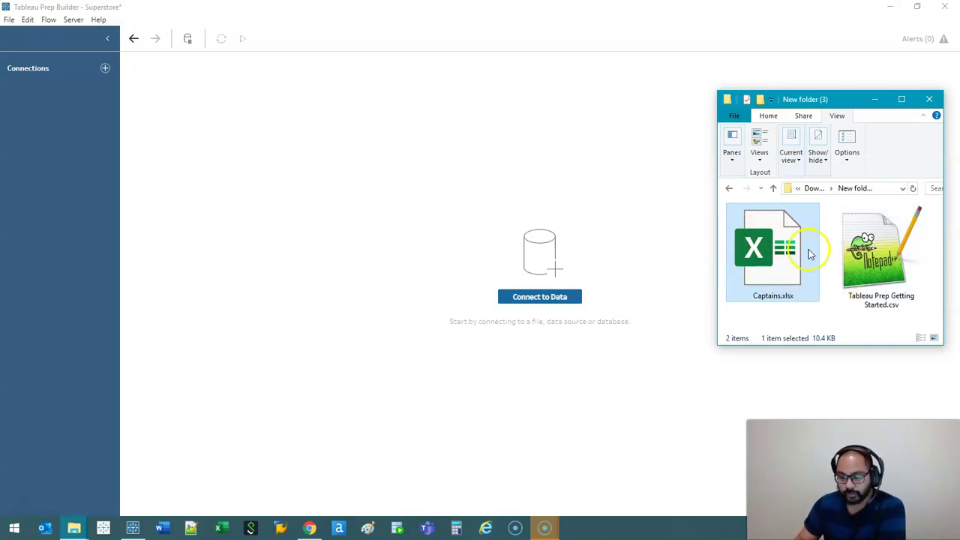
{"action": "left_click_drag", "start_coordinate": [772, 251], "coordinate": [311, 225]}
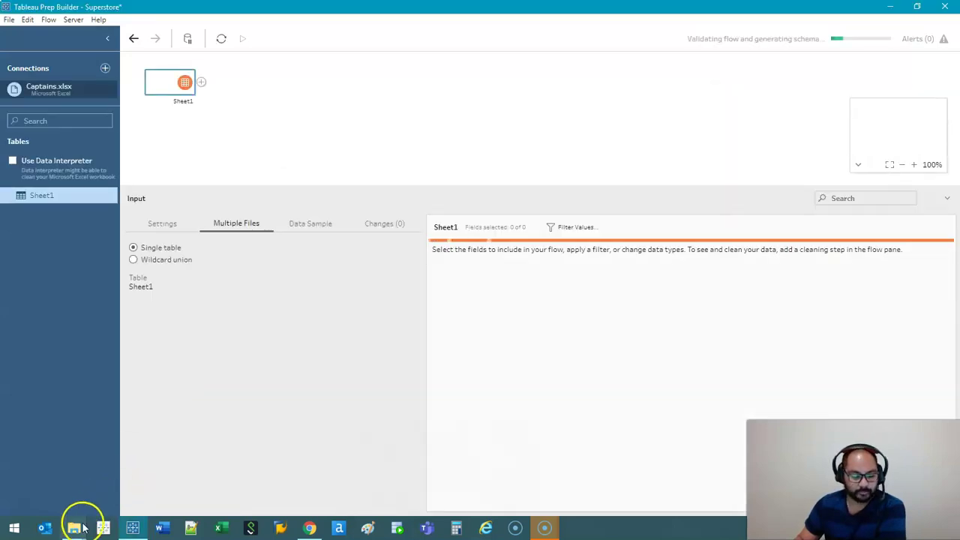
Step: Add Tableau Prep Getting Started.csv from the data folder as a second input
{"action": "mouse_move", "coordinate": [74, 524]}
{"action": "left_click", "coordinate": [38, 482]}
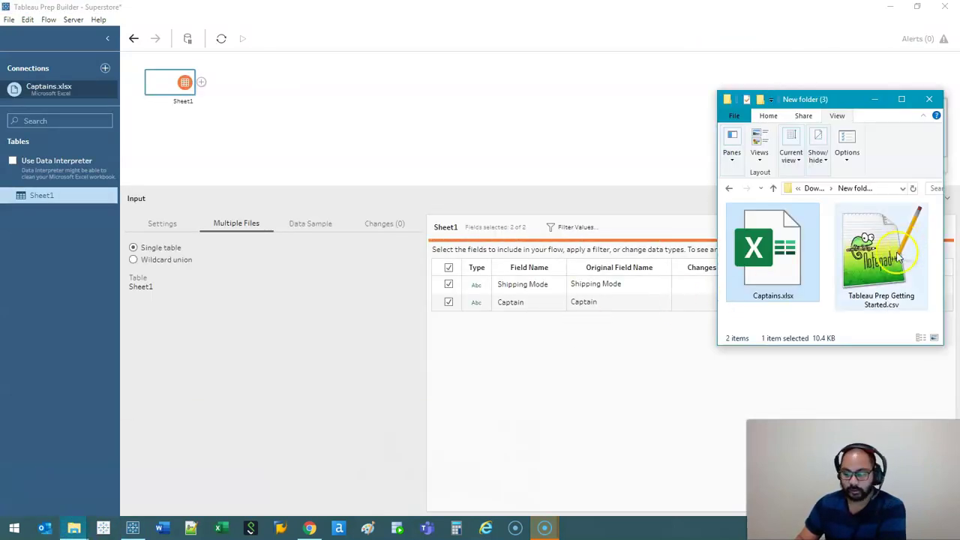
{"action": "left_click_drag", "start_coordinate": [876, 255], "coordinate": [400, 188]}
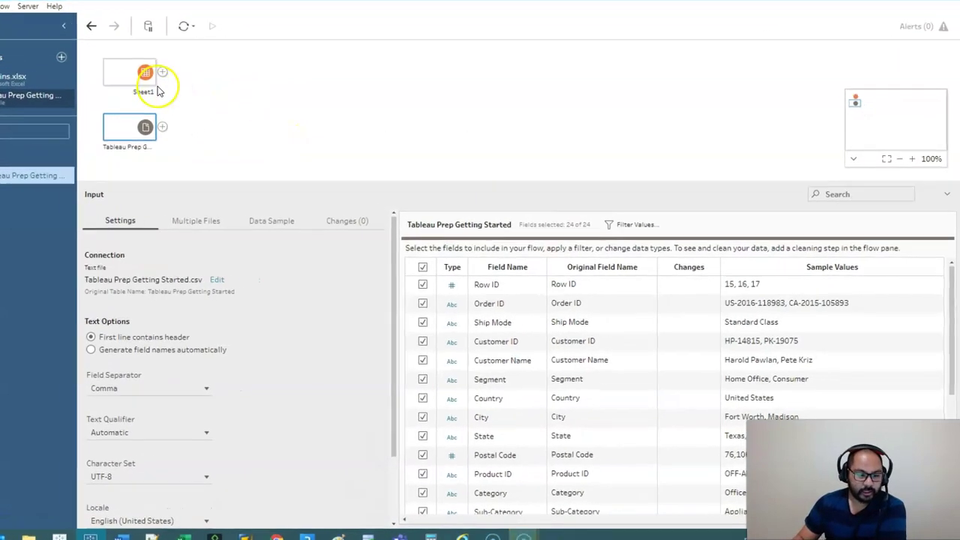
Step: Rename the Sheet1 input to Captains
{"action": "right_click", "coordinate": [145, 91]}
{"action": "left_click", "coordinate": [150, 108]}
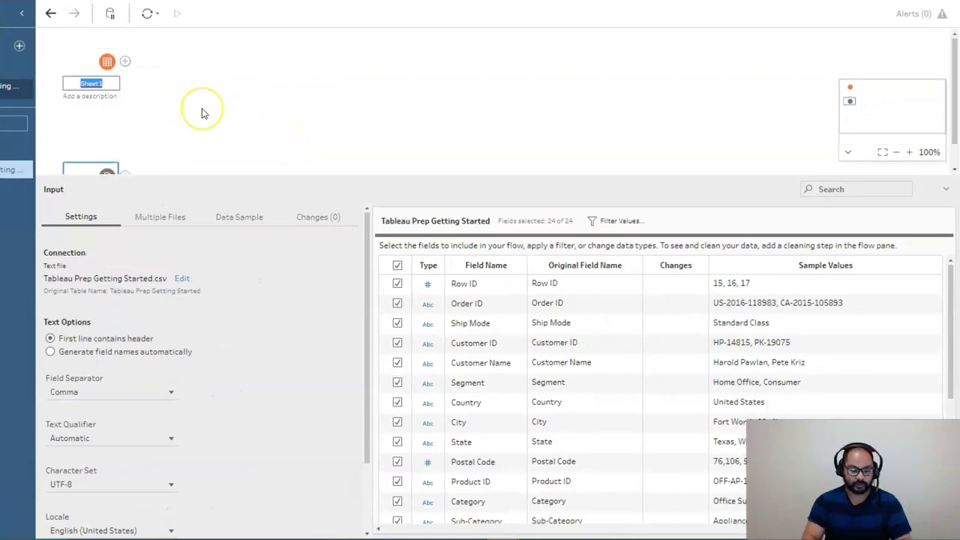
{"action": "type", "text": "Captains"}
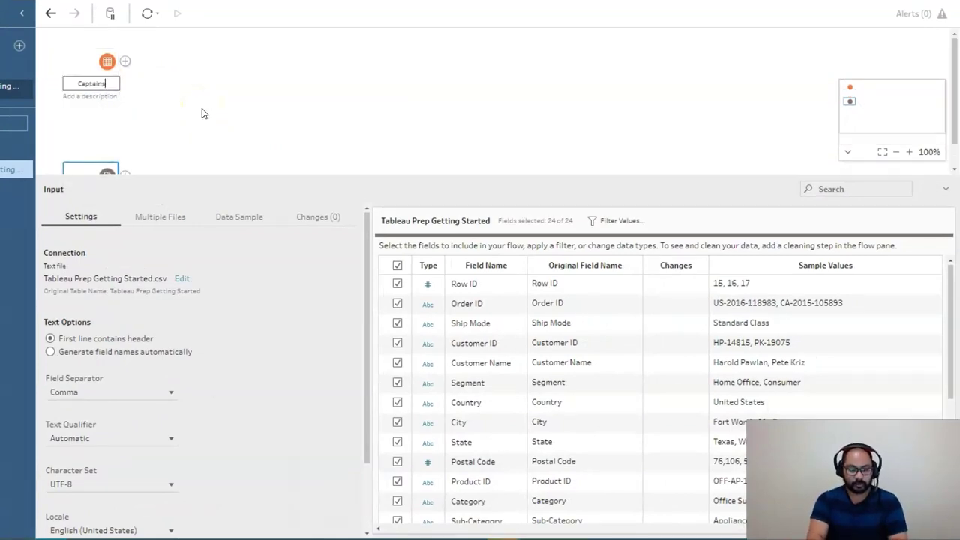
{"action": "key", "text": "Return"}
Step: Keep only Row ID, Ship Mode, Customer Name and Country in the Getting Started input
{"action": "left_click", "coordinate": [81, 114]}
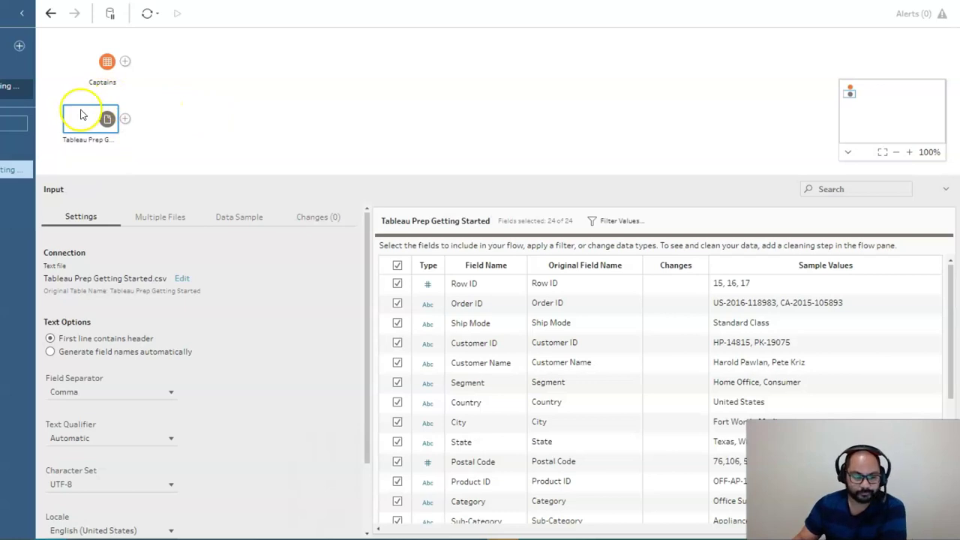
{"action": "left_click", "coordinate": [397, 266]}
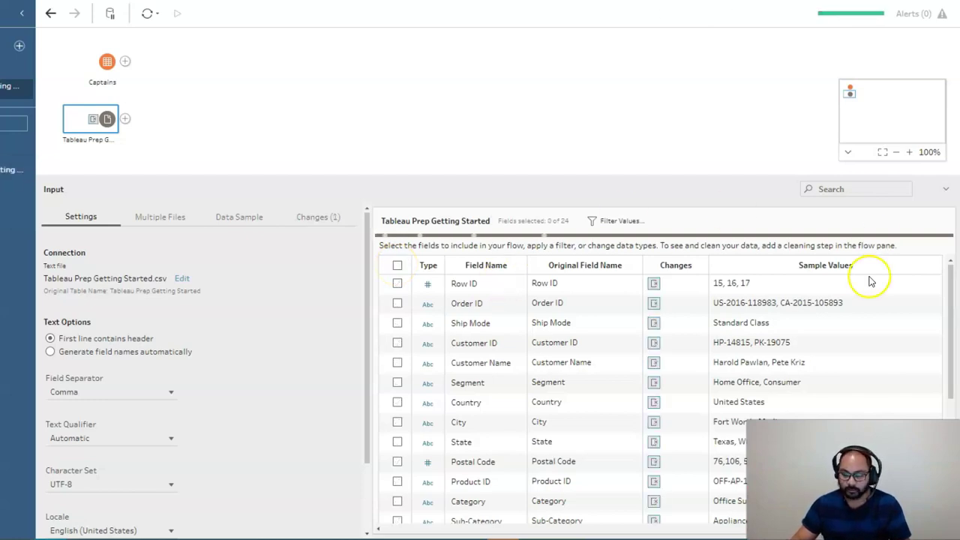
{"action": "left_click", "coordinate": [397, 285]}
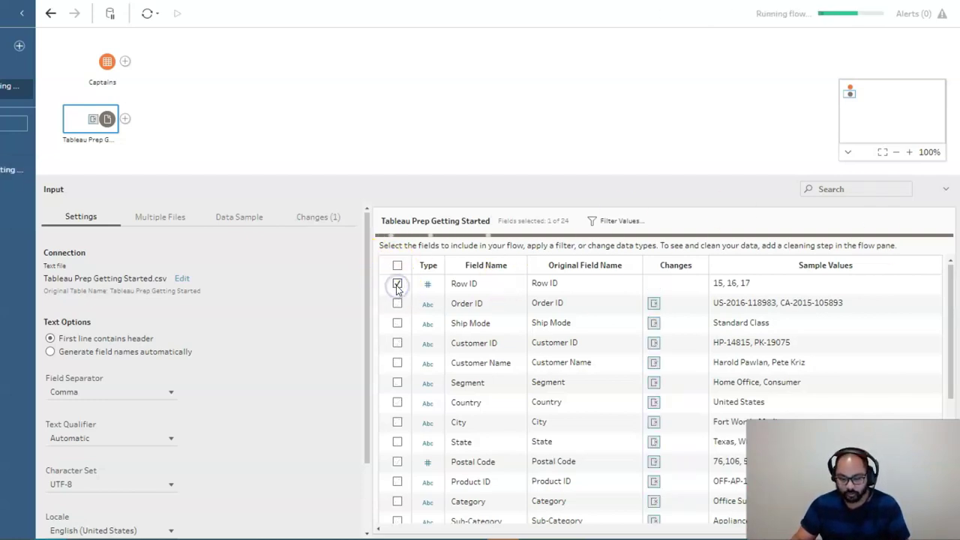
{"action": "left_click", "coordinate": [398, 325]}
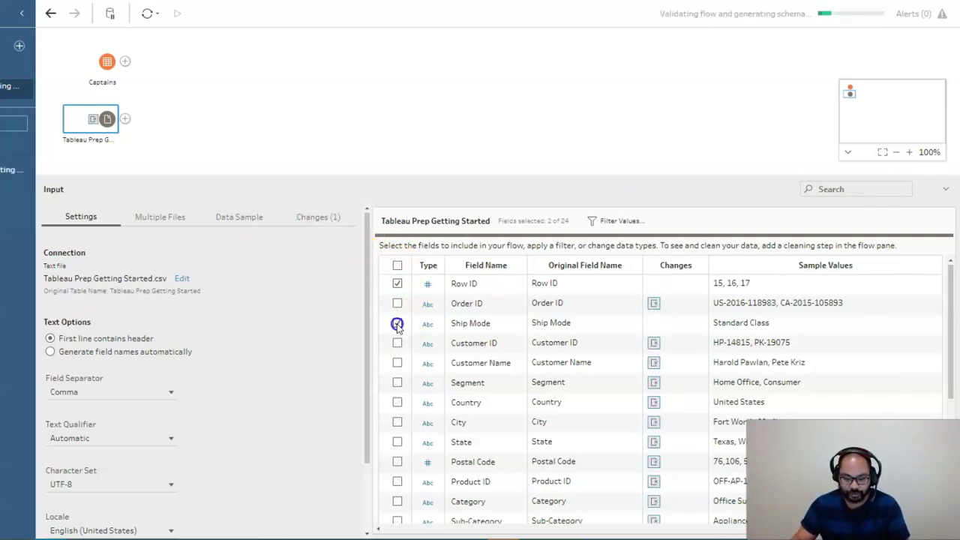
{"action": "left_click", "coordinate": [398, 363]}
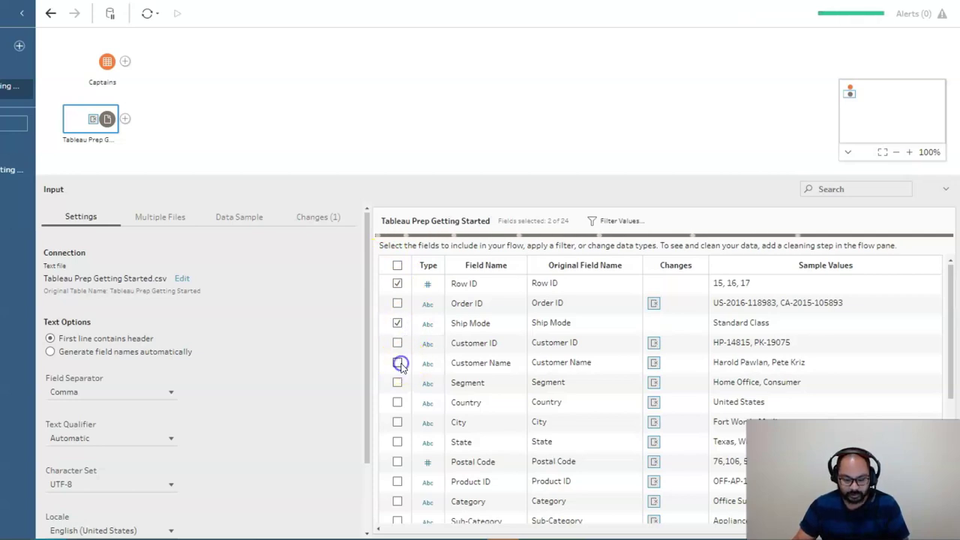
{"action": "left_click", "coordinate": [397, 403]}
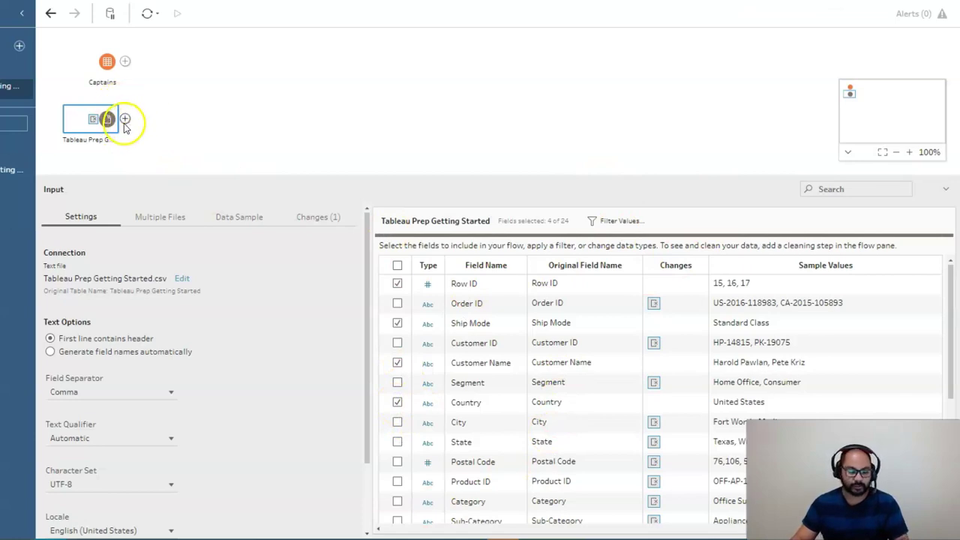
{"action": "left_click", "coordinate": [127, 114]}
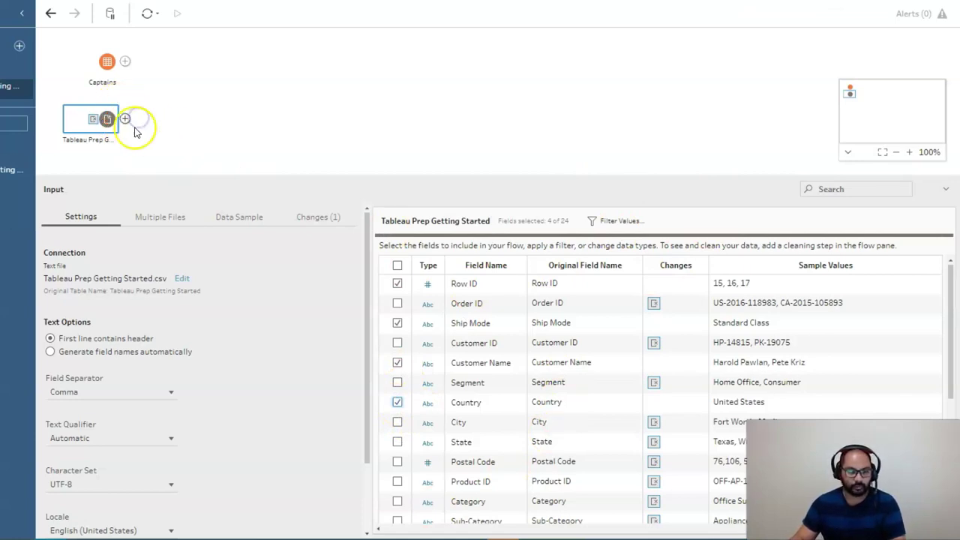
Step: Add Clean 1 after the Getting Started input and Clean 2 after Captains
{"action": "left_click", "coordinate": [162, 151]}
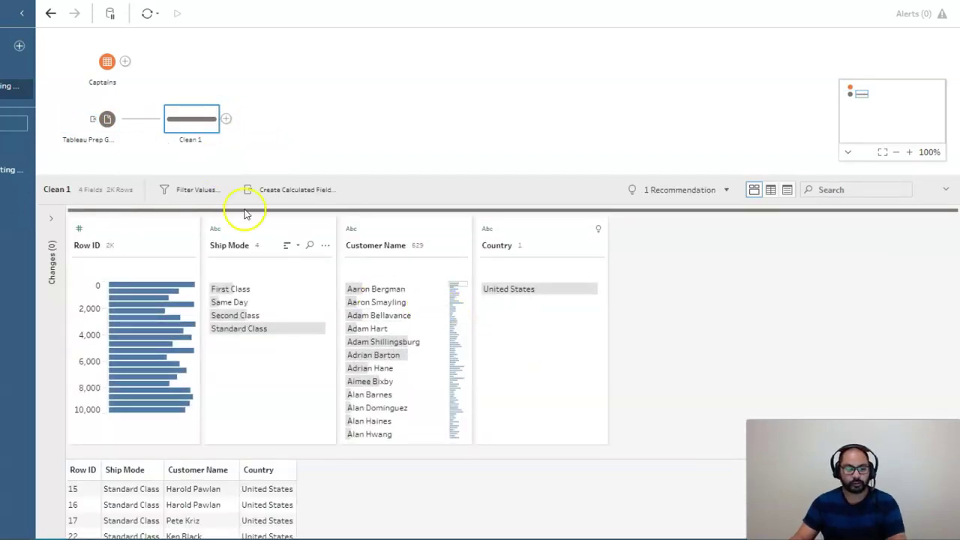
{"action": "left_click", "coordinate": [93, 78]}
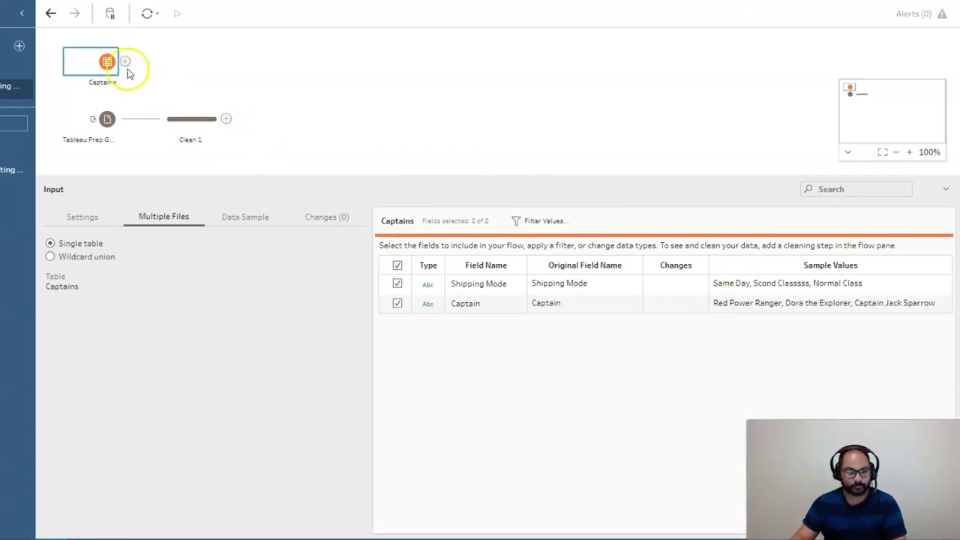
{"action": "left_click", "coordinate": [125, 61]}
{"action": "left_click", "coordinate": [160, 93]}
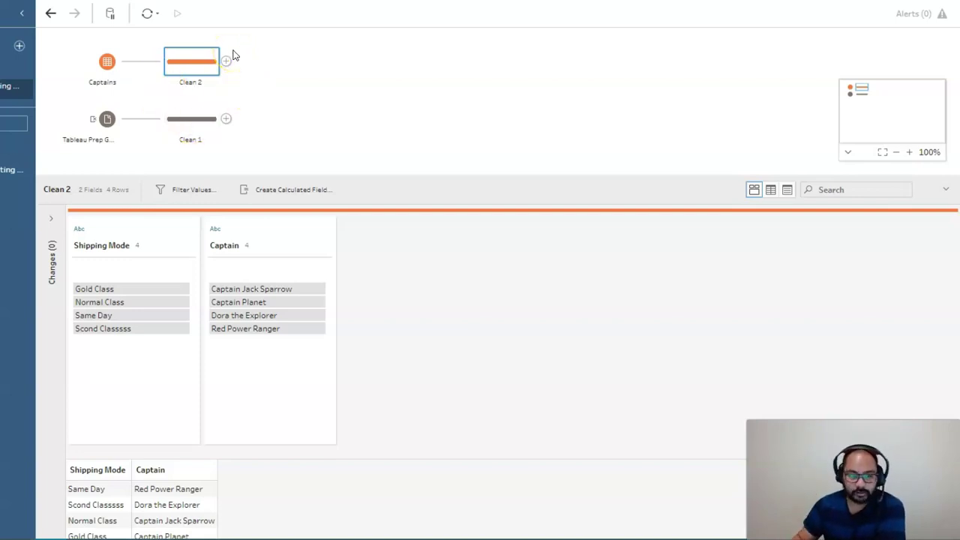
Step: Drop Clean 2 onto Clean 1 to create Join 1, then enlarge the join settings area
{"action": "left_click", "coordinate": [195, 61]}
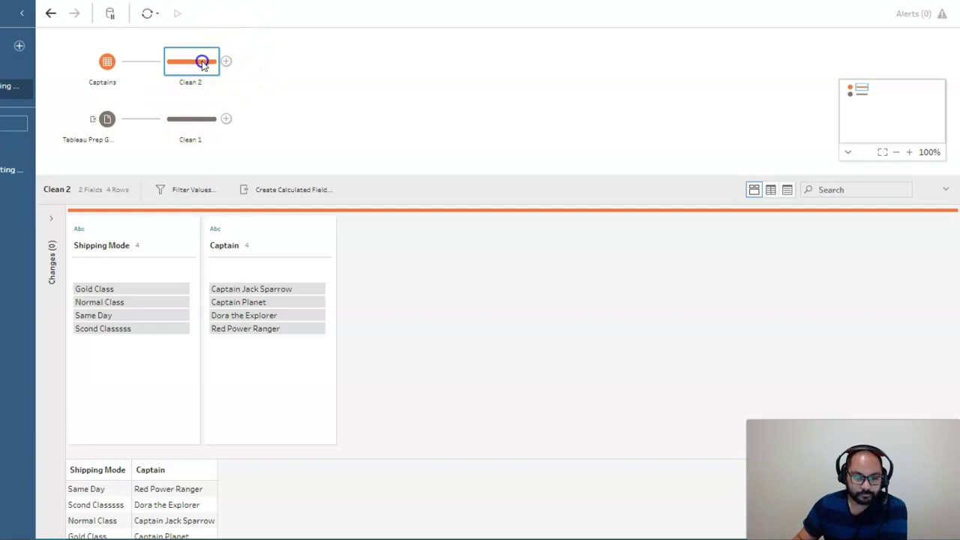
{"action": "left_click_drag", "start_coordinate": [201, 62], "coordinate": [229, 120]}
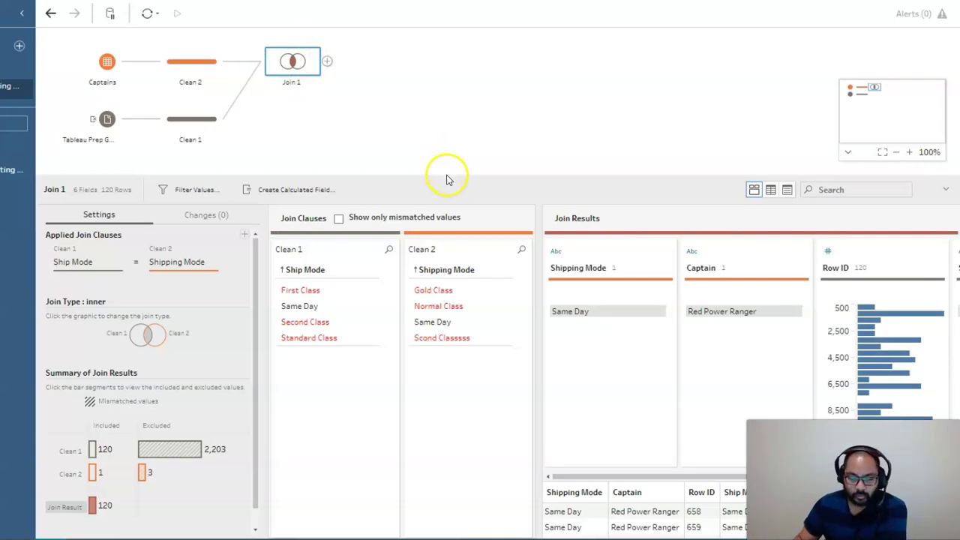
{"action": "left_click_drag", "start_coordinate": [446, 179], "coordinate": [430, 82]}
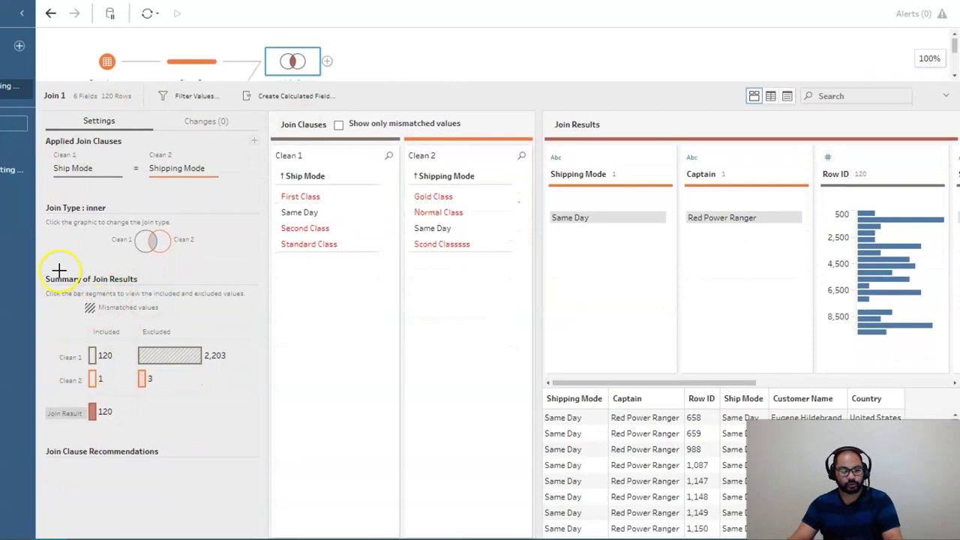
Step: Replace the join clause so Clean 1's Ship Mode matches Clean 2's Shipping Mode
{"action": "mouse_move", "coordinate": [39, 132]}
{"action": "left_mouse_down"}
{"action": "mouse_move", "coordinate": [256, 134]}
{"action": "mouse_move", "coordinate": [263, 169]}
{"action": "mouse_move", "coordinate": [246, 189]}
{"action": "mouse_move", "coordinate": [91, 189]}
{"action": "mouse_move", "coordinate": [47, 181]}
{"action": "mouse_move", "coordinate": [39, 141]}
{"action": "left_mouse_up"}
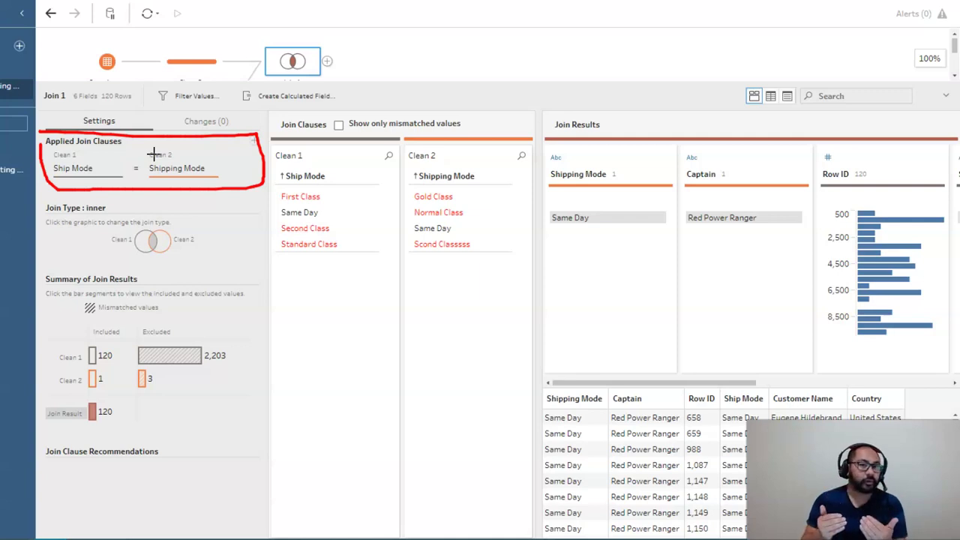
{"action": "key", "text": "Escape"}
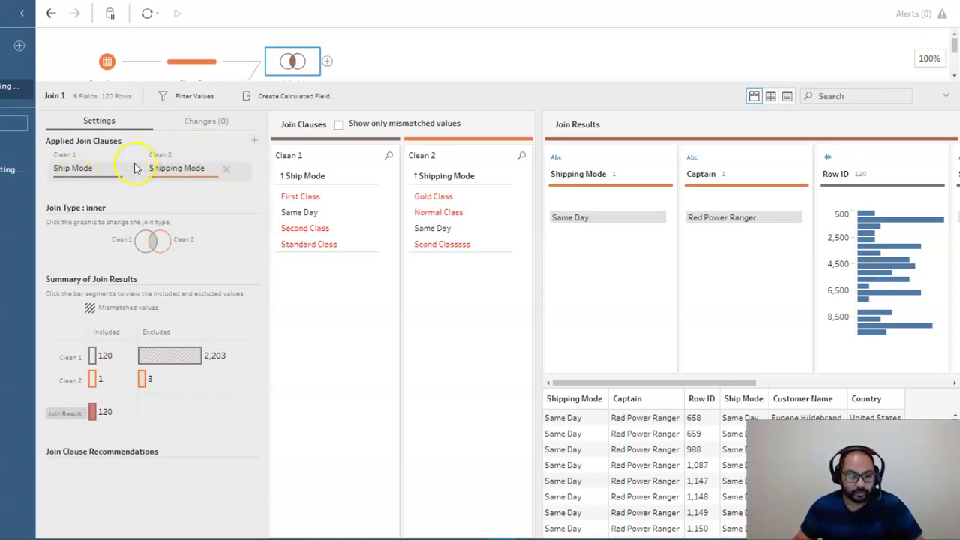
{"action": "left_click", "coordinate": [226, 172]}
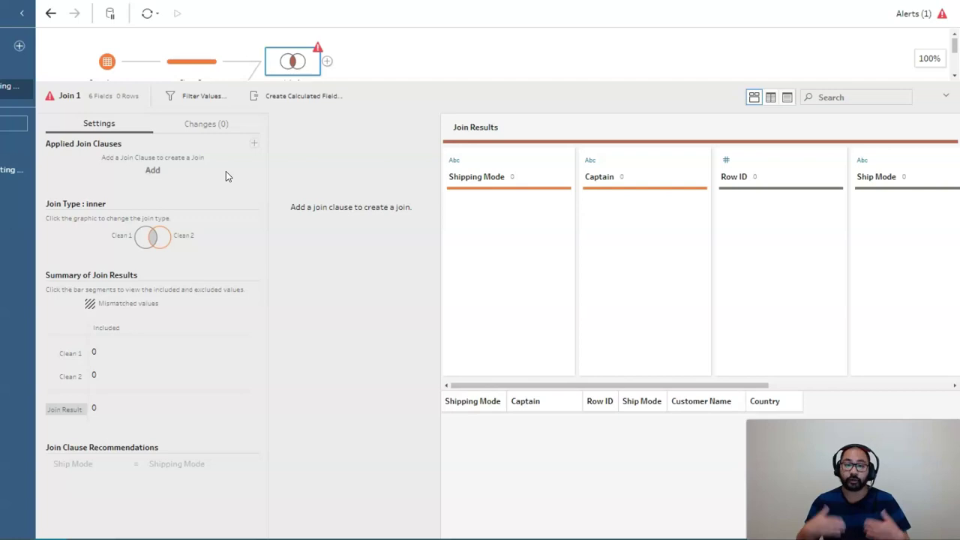
{"action": "left_click", "coordinate": [253, 147]}
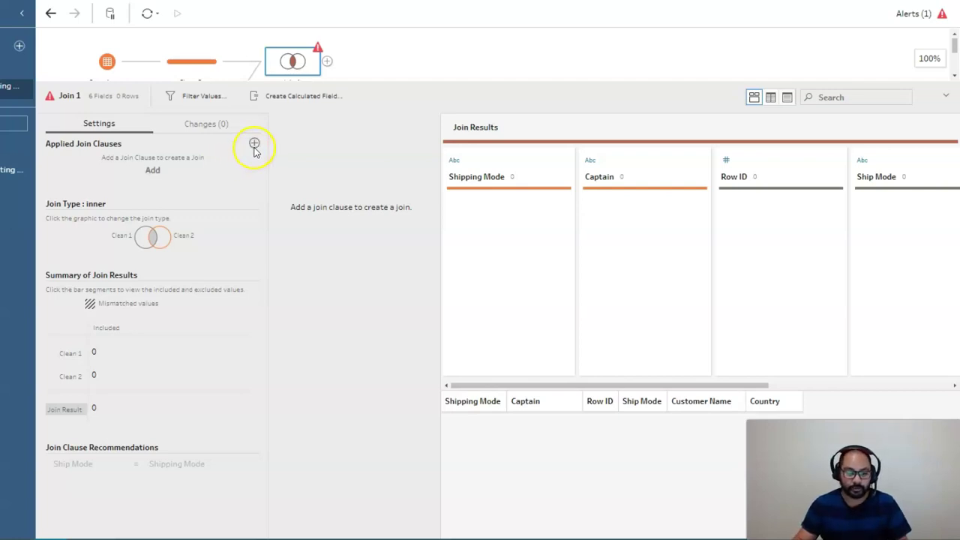
{"action": "left_click", "coordinate": [103, 252]}
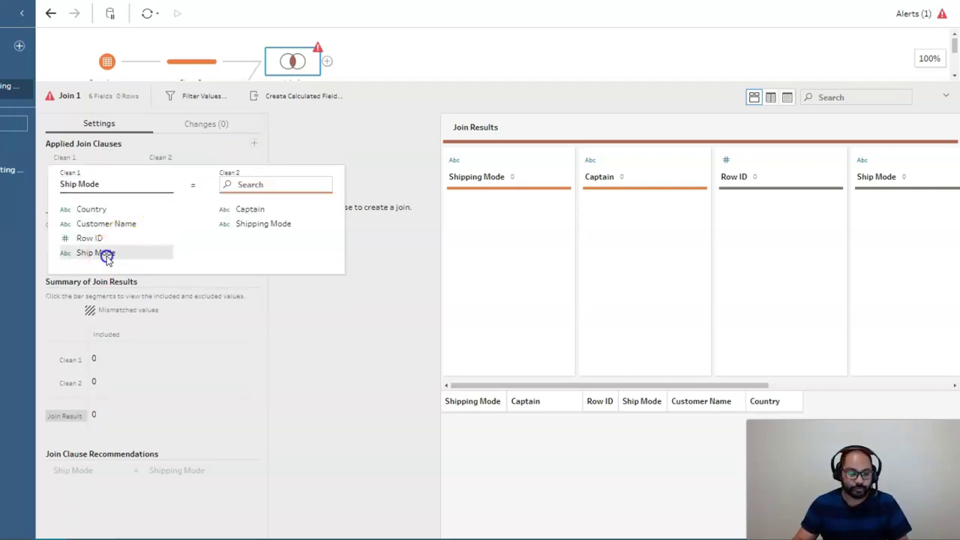
{"action": "left_click", "coordinate": [259, 224]}
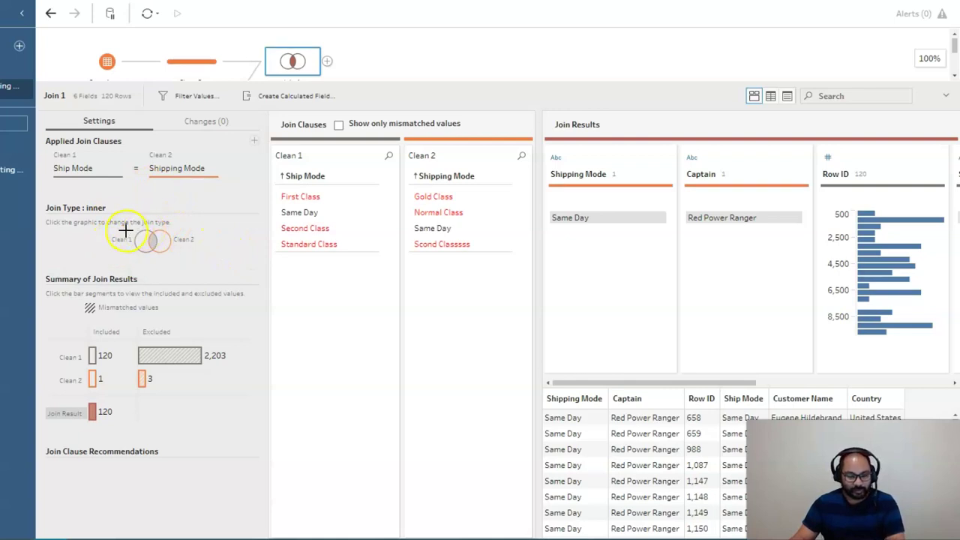
Step: Enlarge the flow pane so both inputs, both clean steps and Join 1 are visible
{"action": "mouse_move", "coordinate": [125, 229]}
{"action": "left_mouse_down"}
{"action": "mouse_move", "coordinate": [106, 248]}
{"action": "mouse_move", "coordinate": [146, 237]}
{"action": "mouse_move", "coordinate": [145, 247]}
{"action": "mouse_move", "coordinate": [184, 248]}
{"action": "left_mouse_up"}
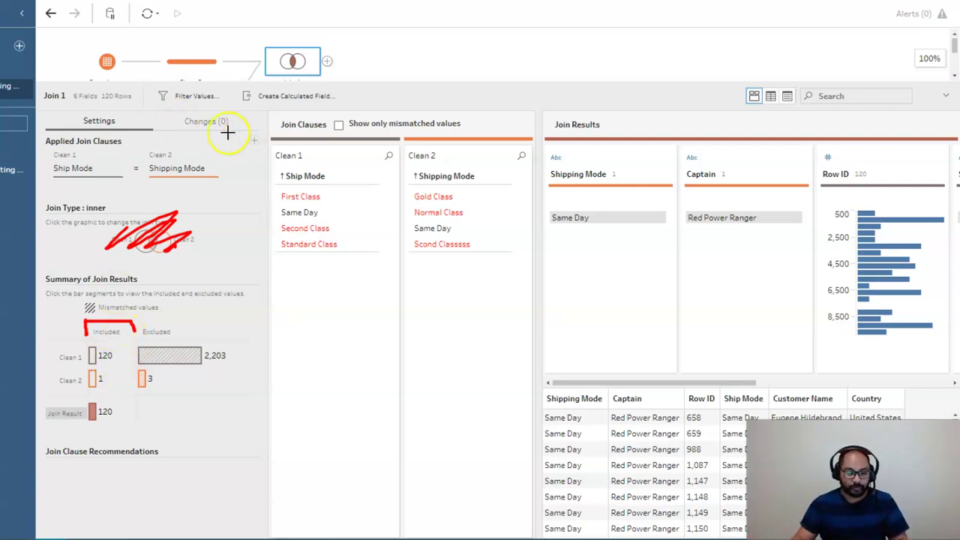
{"action": "key", "text": "Escape"}
{"action": "left_click_drag", "start_coordinate": [307, 82], "coordinate": [312, 150]}
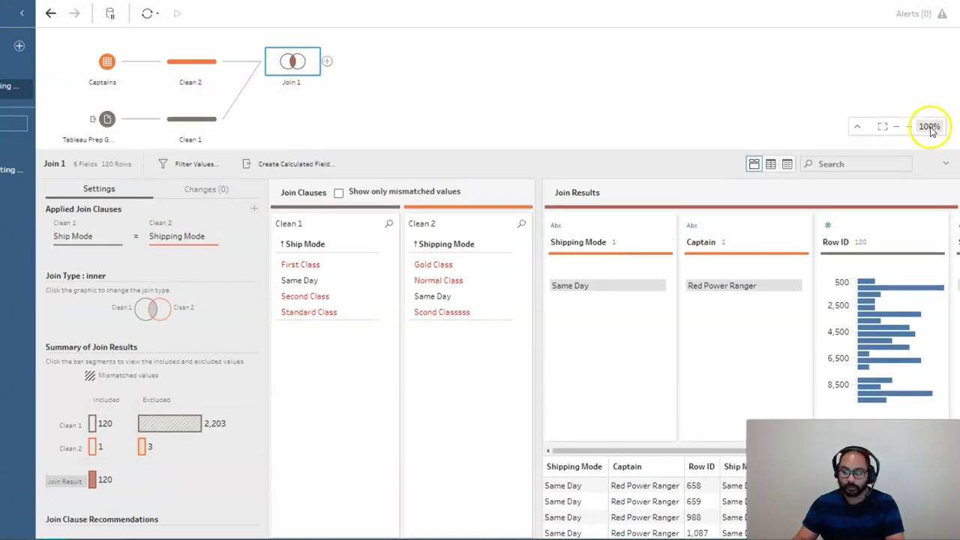
{"action": "left_click", "coordinate": [899, 126]}
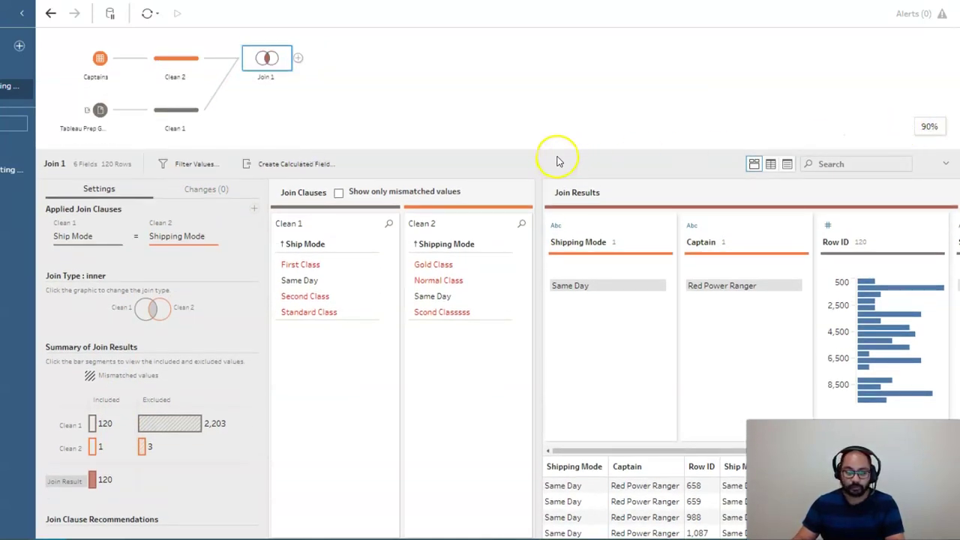
{"action": "left_click_drag", "start_coordinate": [560, 150], "coordinate": [563, 138]}
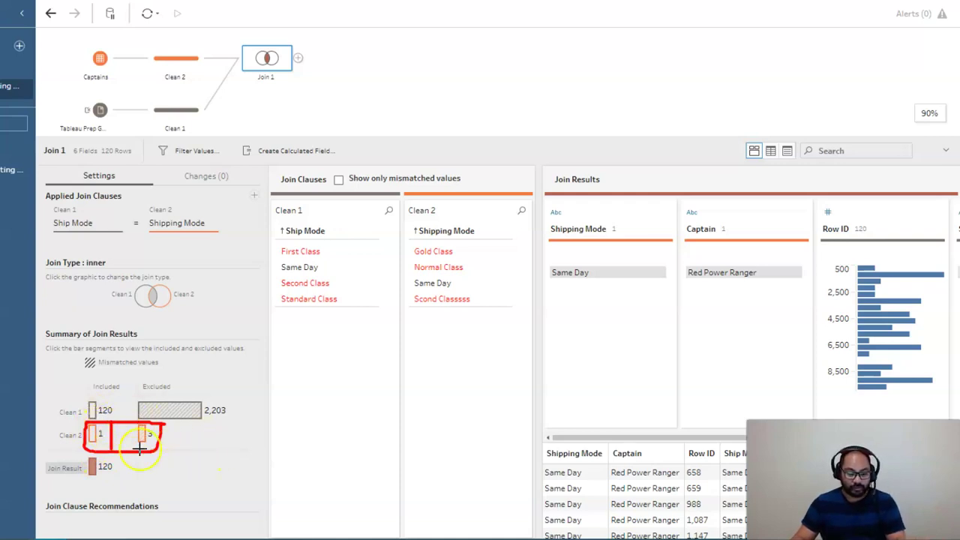
{"action": "key", "text": "Escape"}
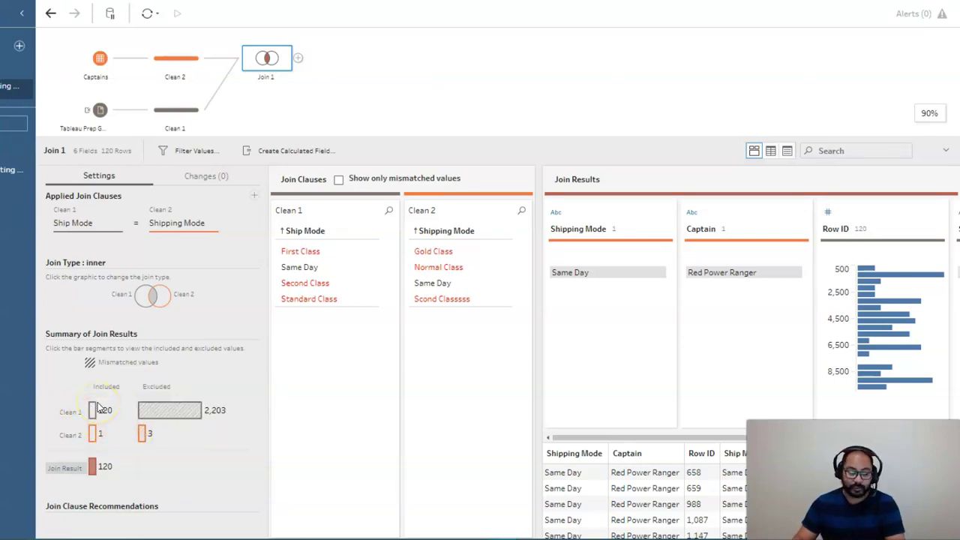
{"action": "mouse_move", "coordinate": [154, 409]}
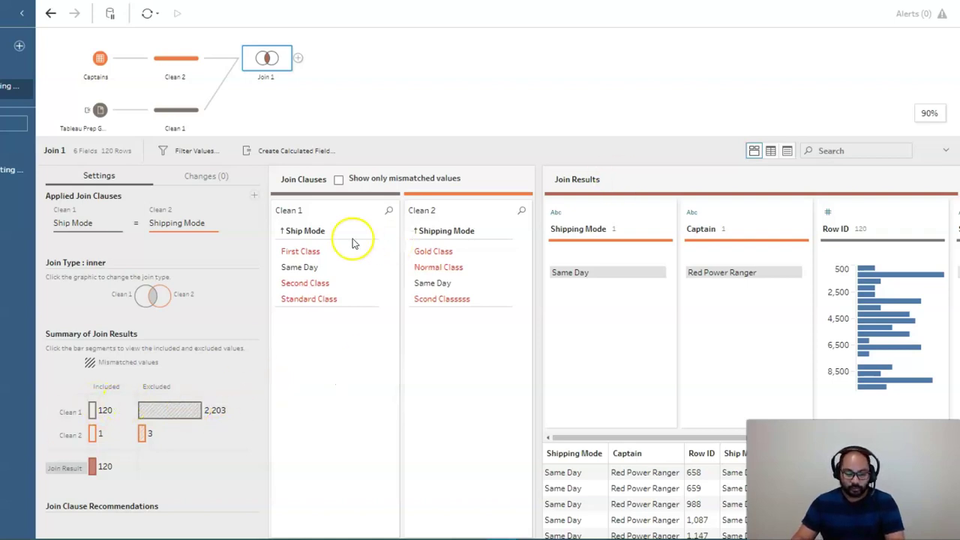
{"action": "left_click_drag", "start_coordinate": [269, 170], "coordinate": [268, 271]}
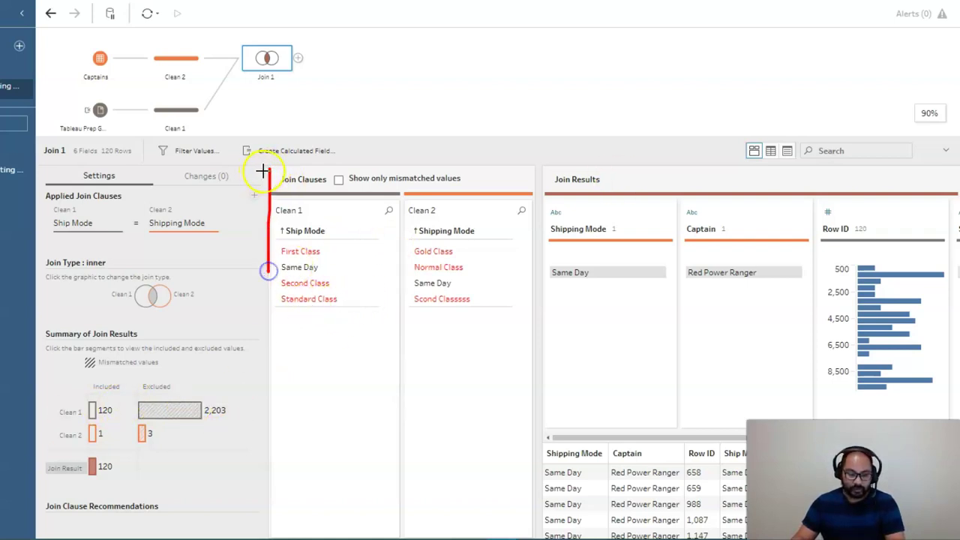
{"action": "mouse_move", "coordinate": [268, 171]}
{"action": "left_mouse_down"}
{"action": "mouse_move", "coordinate": [490, 152]}
{"action": "mouse_move", "coordinate": [533, 217]}
{"action": "mouse_move", "coordinate": [530, 242]}
{"action": "left_mouse_up"}
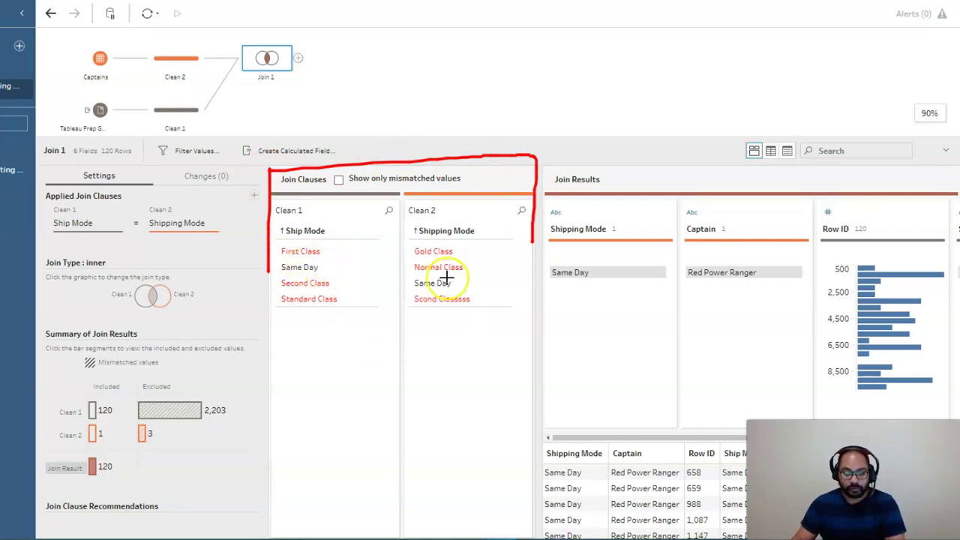
{"action": "left_click_drag", "start_coordinate": [323, 266], "coordinate": [394, 280]}
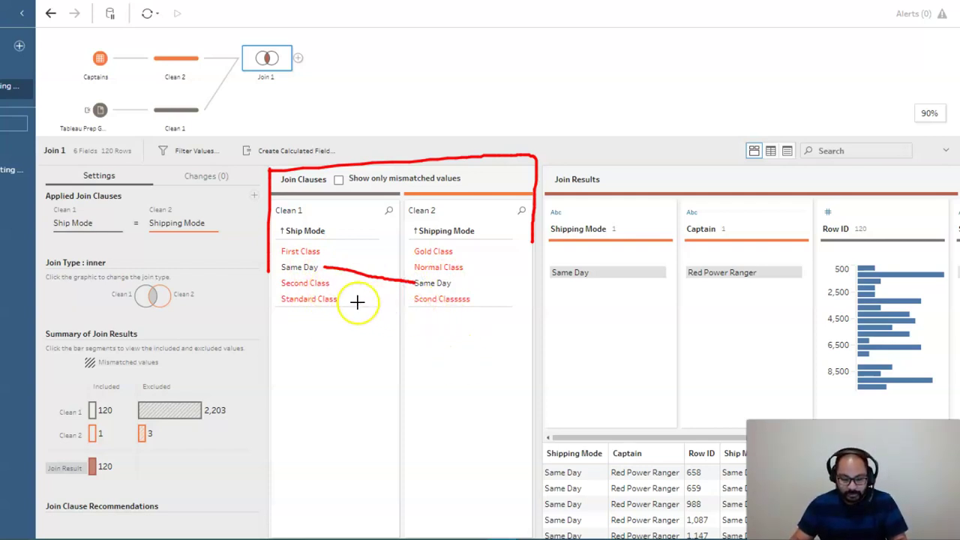
{"action": "left_click_drag", "start_coordinate": [334, 282], "coordinate": [370, 287]}
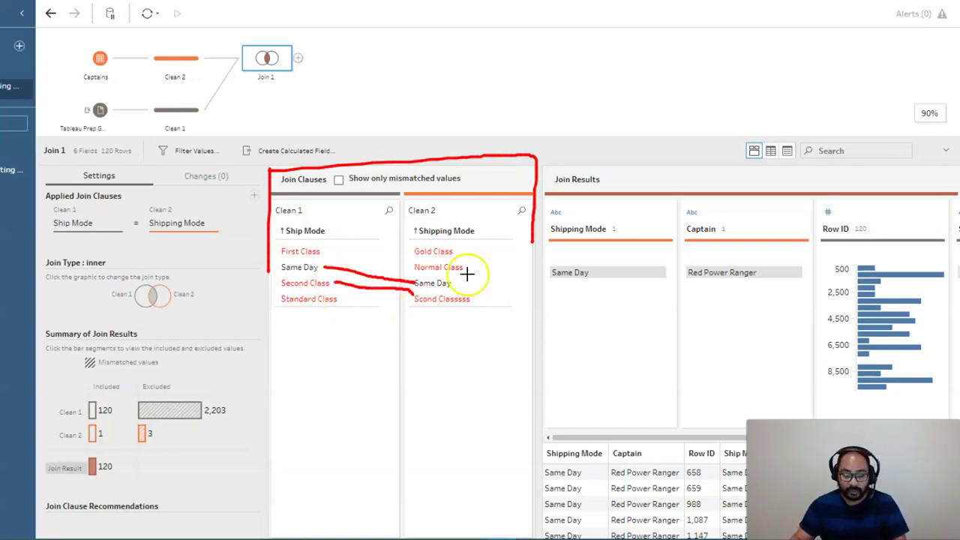
{"action": "left_click_drag", "start_coordinate": [338, 299], "coordinate": [368, 289]}
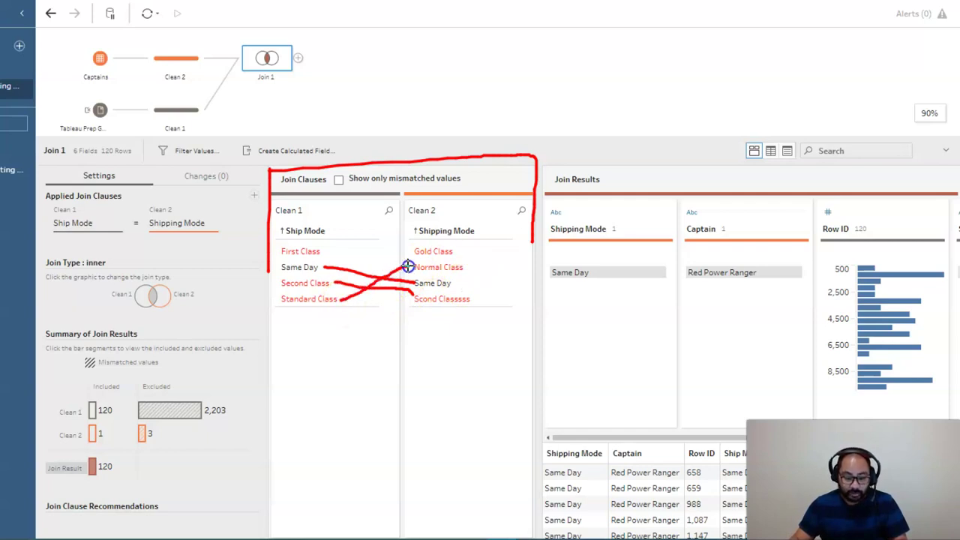
{"action": "left_click_drag", "start_coordinate": [408, 265], "coordinate": [409, 267]}
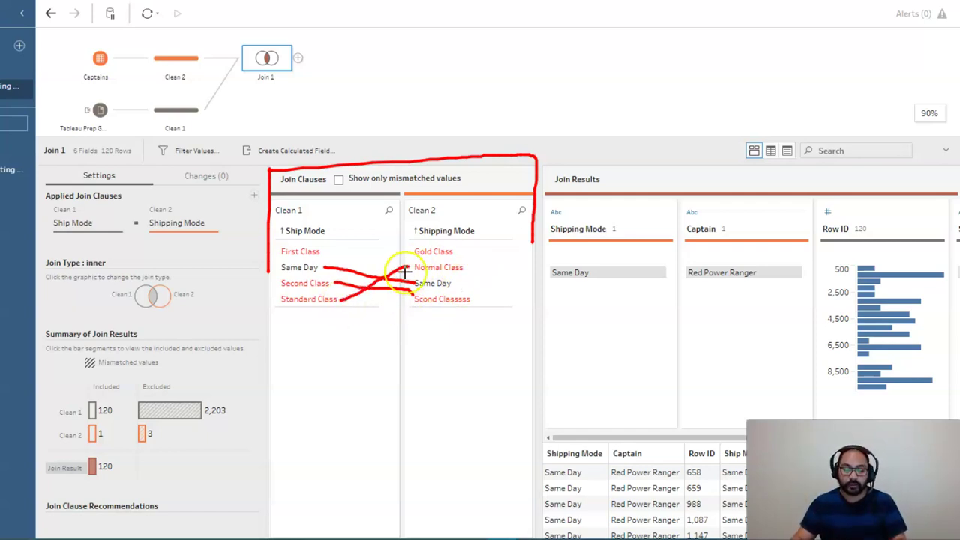
{"action": "mouse_move", "coordinate": [323, 243]}
{"action": "left_mouse_down"}
{"action": "mouse_move", "coordinate": [276, 239]}
{"action": "mouse_move", "coordinate": [276, 255]}
{"action": "mouse_move", "coordinate": [330, 240]}
{"action": "left_mouse_up"}
{"action": "mouse_move", "coordinate": [464, 243]}
{"action": "left_mouse_down"}
{"action": "mouse_move", "coordinate": [423, 238]}
{"action": "mouse_move", "coordinate": [410, 255]}
{"action": "mouse_move", "coordinate": [472, 241]}
{"action": "left_mouse_up"}
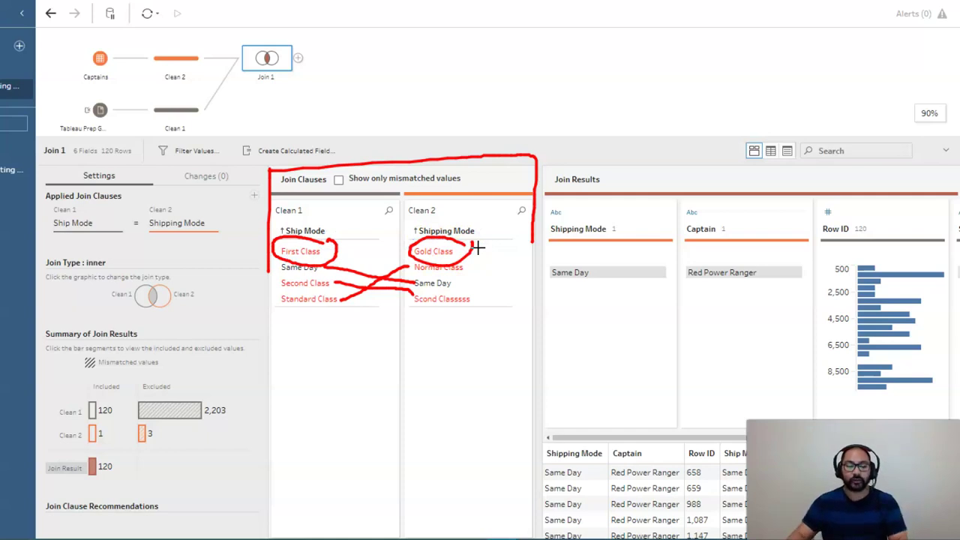
{"action": "key", "text": "Escape"}
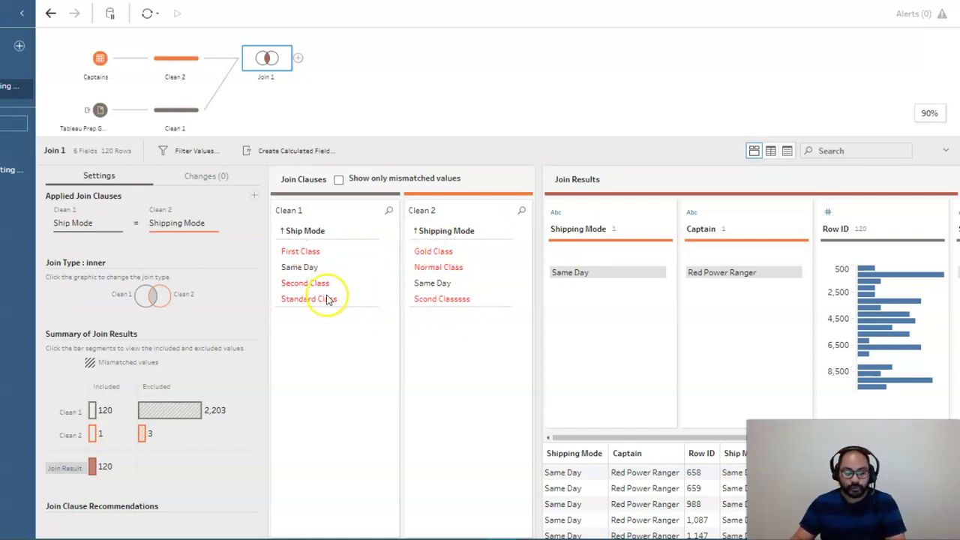
{"action": "left_click", "coordinate": [438, 268]}
{"action": "left_click", "coordinate": [443, 299]}
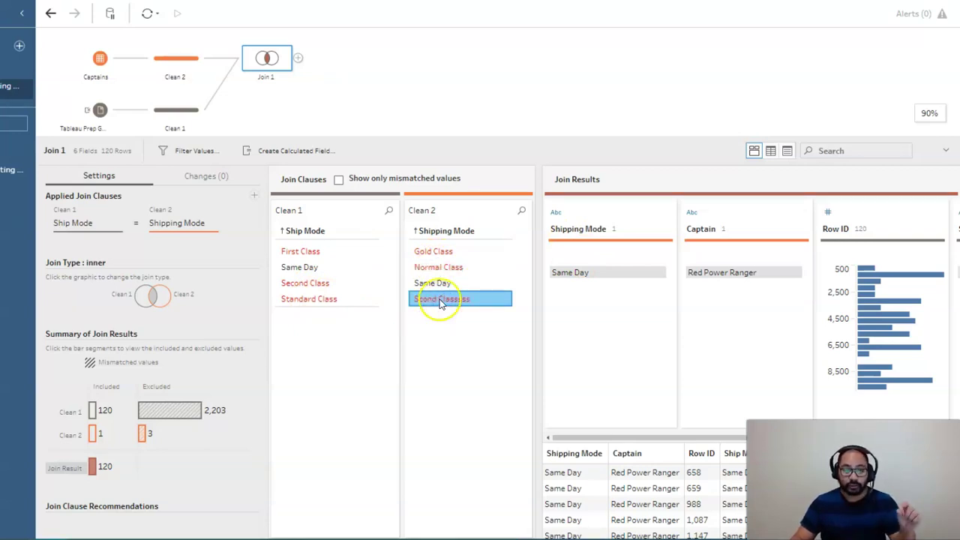
Step: In Clean 2, correct the Shipping Mode value Scond Classsss to Second Class
{"action": "left_click", "coordinate": [177, 58]}
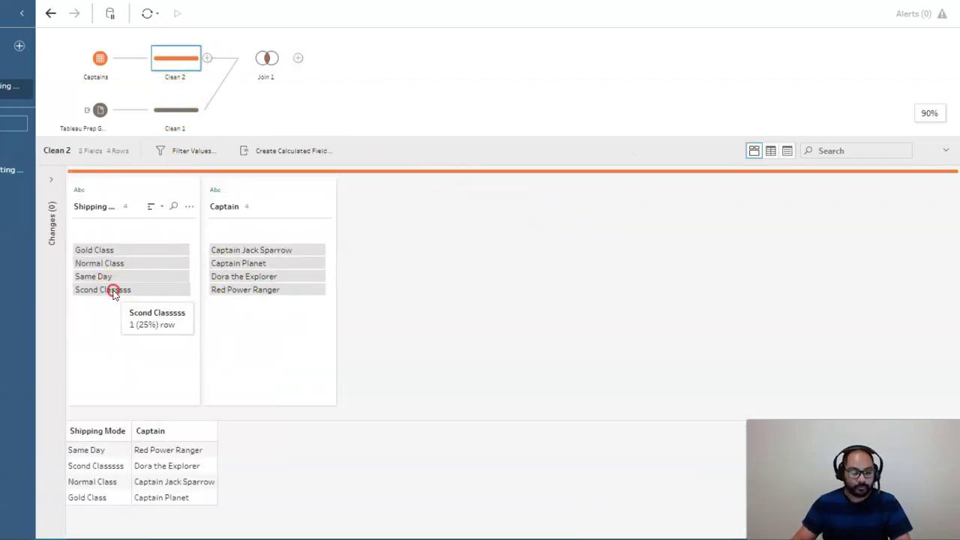
{"action": "right_click", "coordinate": [111, 290]}
{"action": "left_click", "coordinate": [162, 342]}
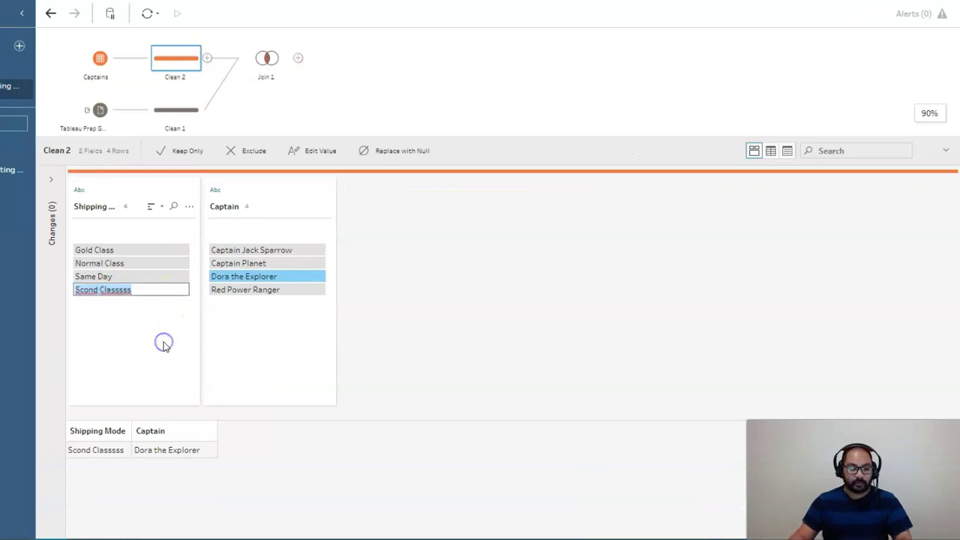
{"action": "type", "text": "Second Clas"}
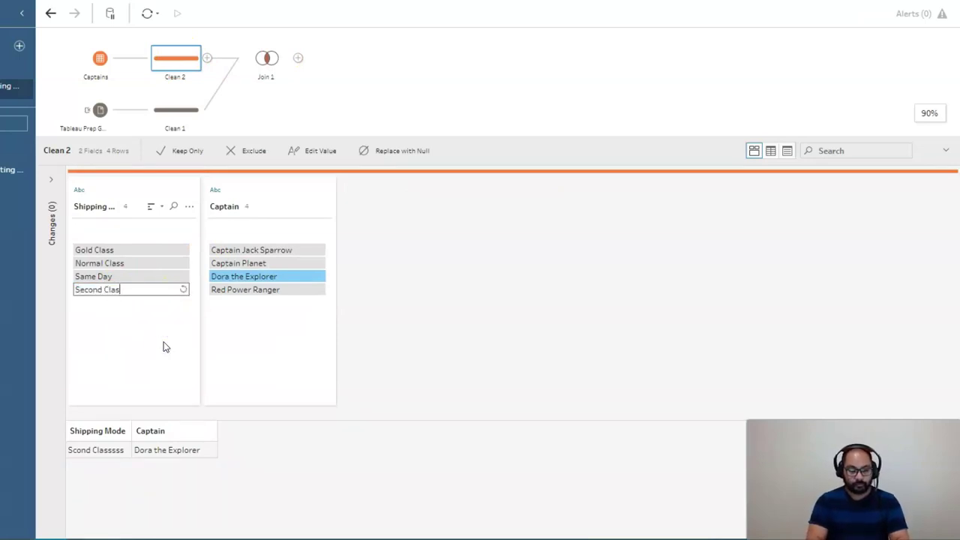
{"action": "type", "text": "s"}
{"action": "key", "text": "Return"}
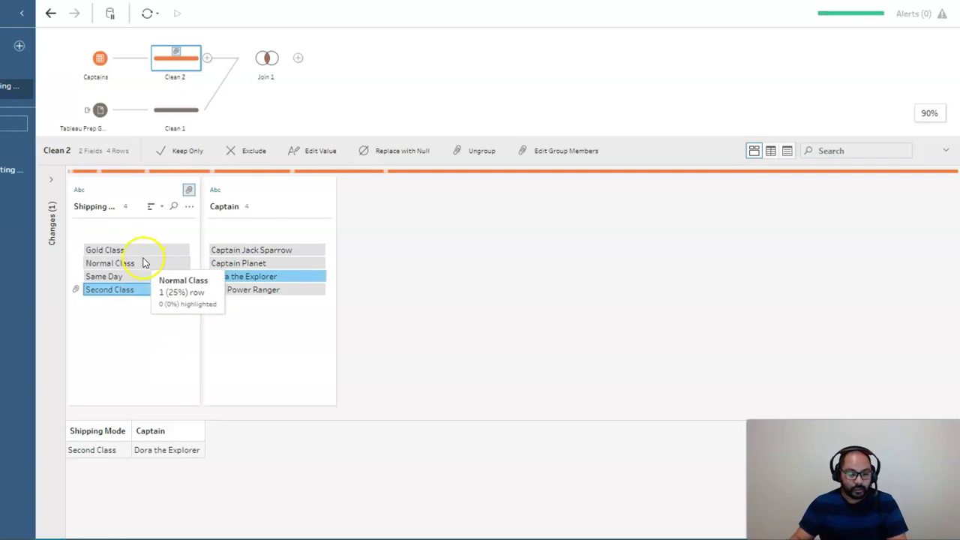
{"action": "left_click", "coordinate": [264, 59]}
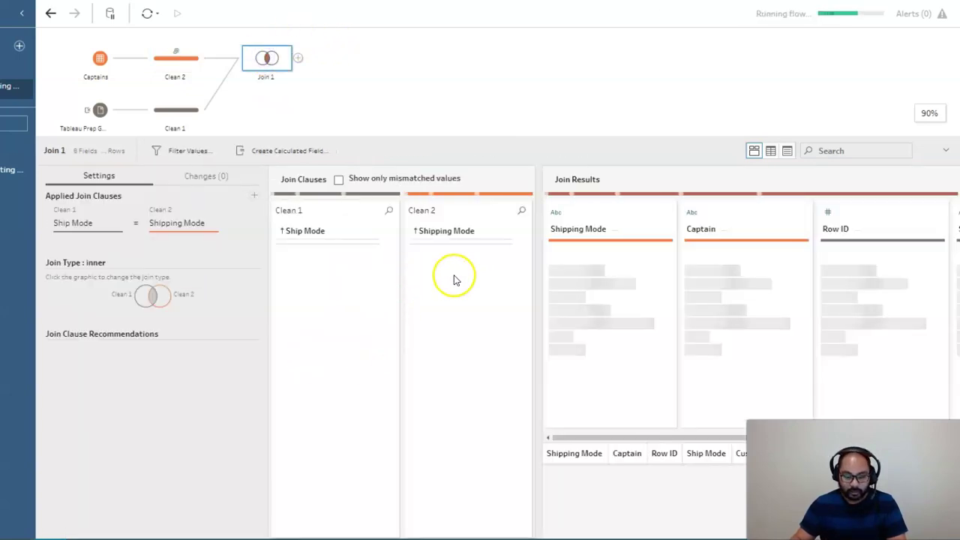
Step: Rename the Shipping Mode value Normal Class to Standard Class and view its rows
{"action": "left_click", "coordinate": [186, 59]}
{"action": "right_click", "coordinate": [138, 263]}
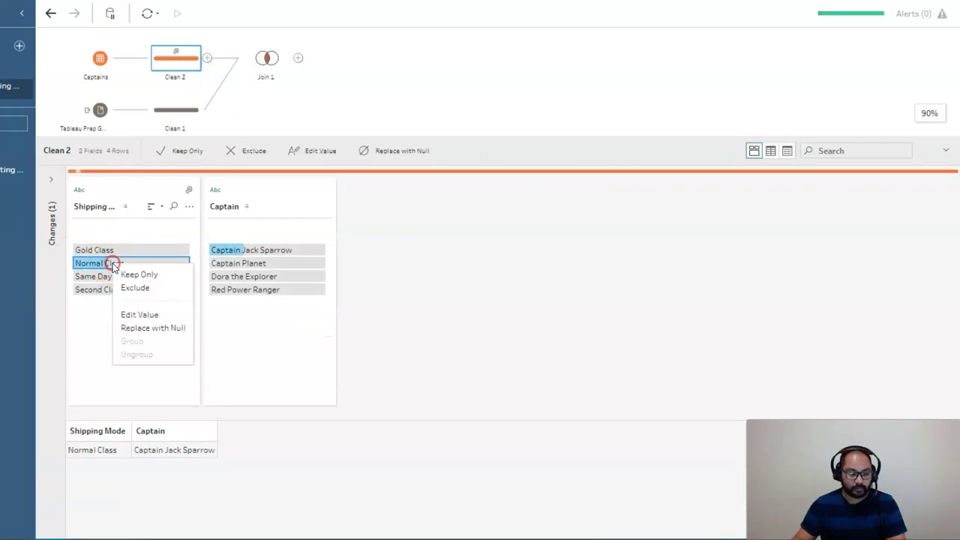
{"action": "left_click", "coordinate": [144, 314]}
{"action": "type", "text": "Sta"}
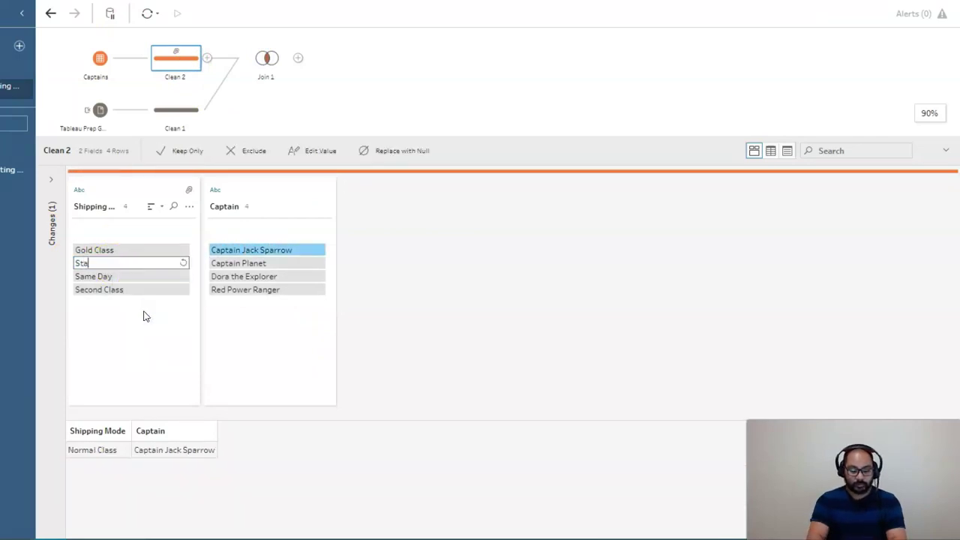
{"action": "type", "text": "ndard Class"}
{"action": "key", "text": "Return"}
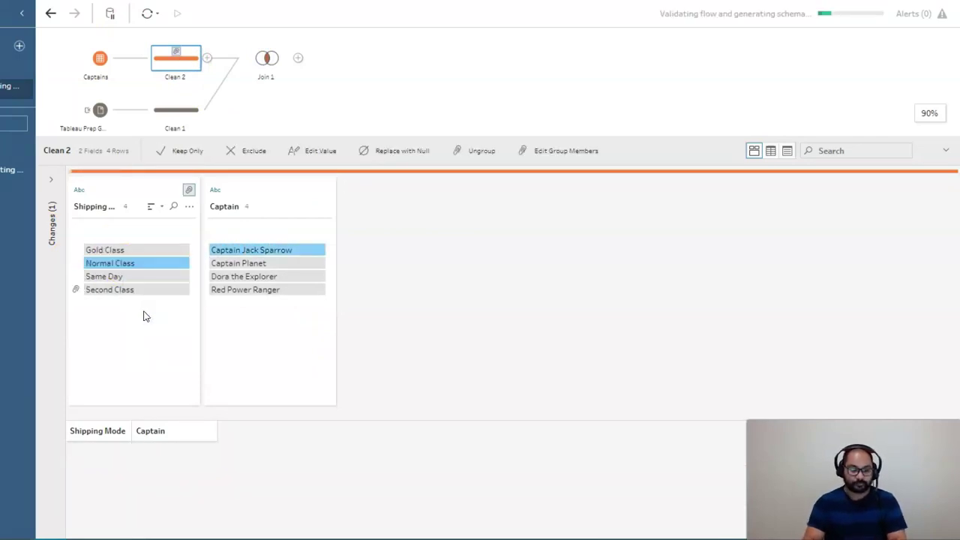
{"action": "left_click", "coordinate": [161, 288]}
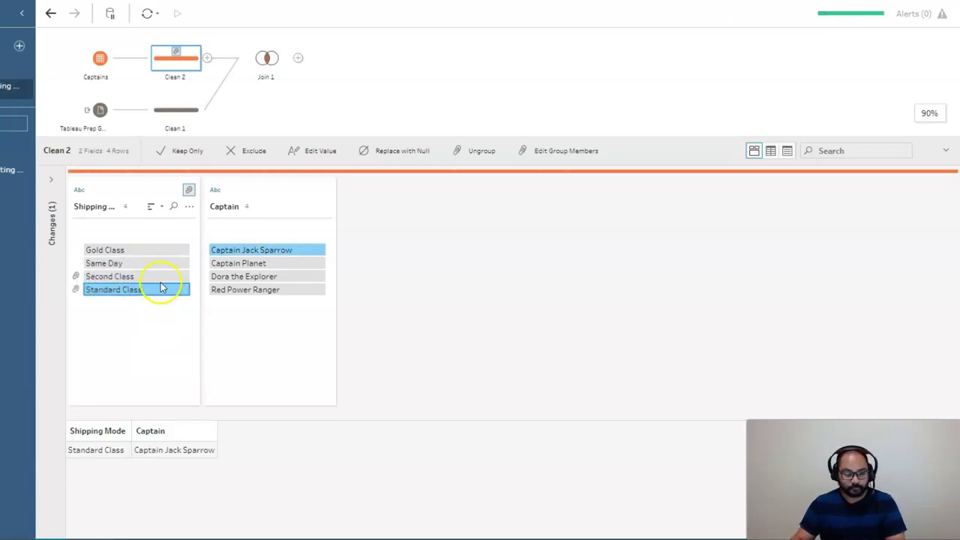
Step: In Join 1, inspect the remaining unmatched values First Class and Gold Class
{"action": "left_click", "coordinate": [271, 58]}
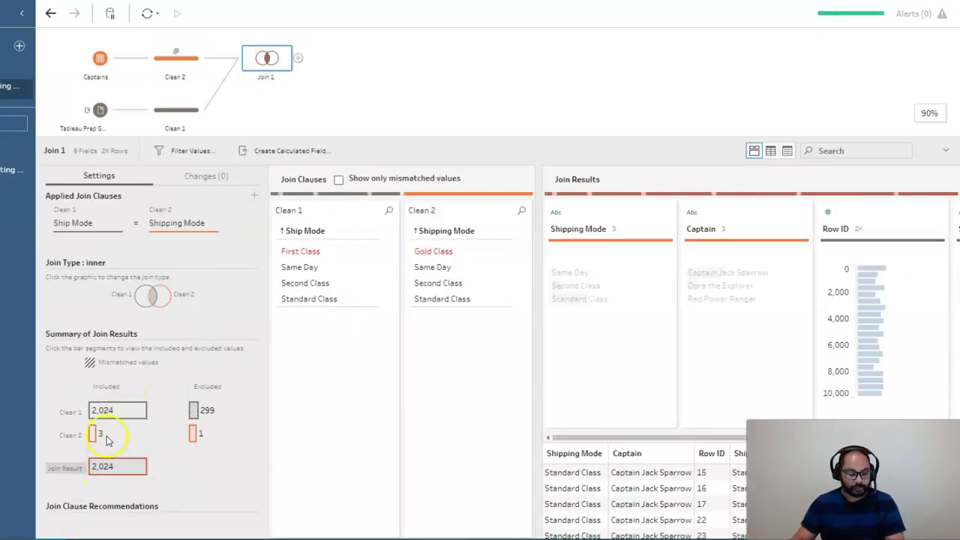
{"action": "mouse_move", "coordinate": [96, 436]}
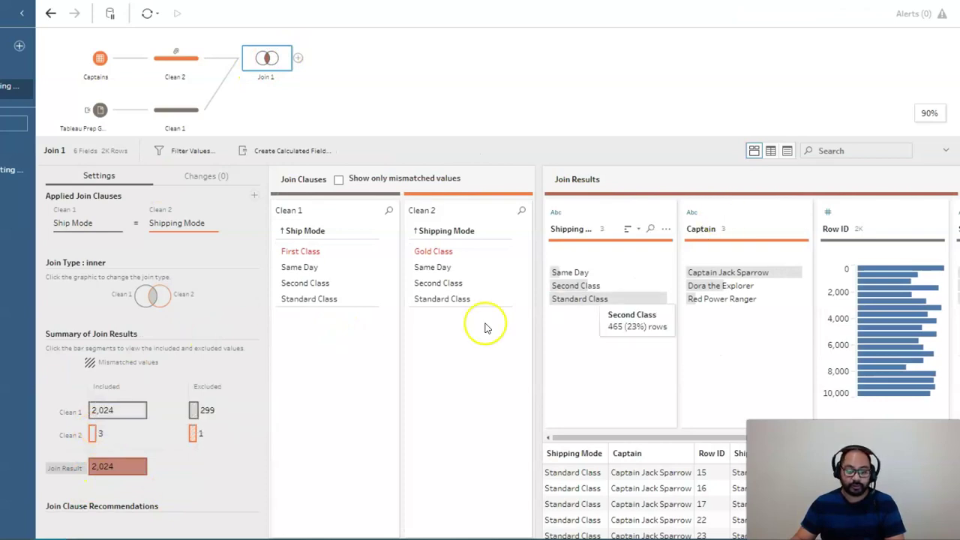
{"action": "left_click", "coordinate": [311, 251]}
{"action": "left_click", "coordinate": [444, 253]}
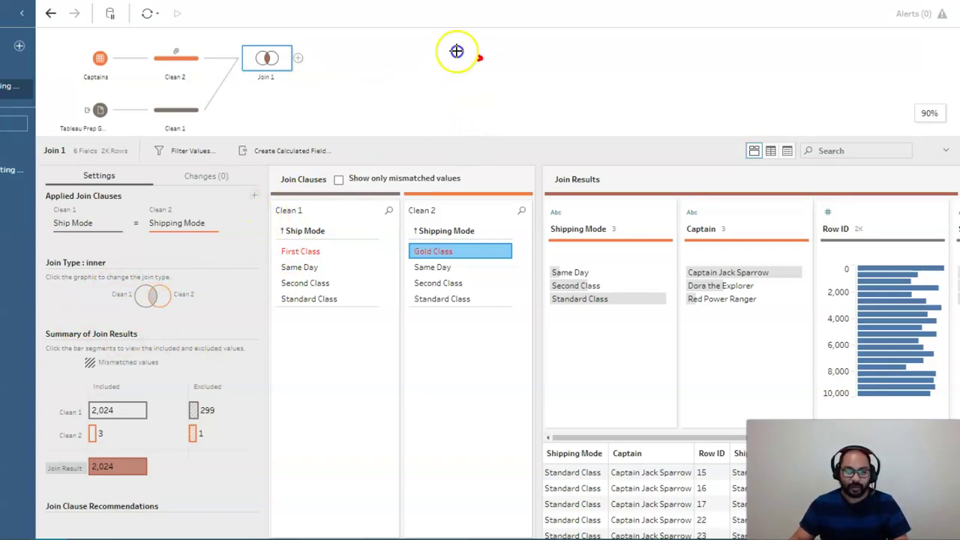
{"action": "mouse_move", "coordinate": [457, 51]}
{"action": "left_mouse_down"}
{"action": "mouse_move", "coordinate": [468, 178]}
{"action": "mouse_move", "coordinate": [465, 53]}
{"action": "left_mouse_up"}
{"action": "mouse_move", "coordinate": [638, 37]}
{"action": "left_mouse_down"}
{"action": "mouse_move", "coordinate": [466, 131]}
{"action": "mouse_move", "coordinate": [642, 47]}
{"action": "left_mouse_up"}
{"action": "mouse_move", "coordinate": [410, 46]}
{"action": "left_mouse_down"}
{"action": "mouse_move", "coordinate": [380, 17]}
{"action": "mouse_move", "coordinate": [467, 33]}
{"action": "mouse_move", "coordinate": [387, 16]}
{"action": "left_mouse_up"}
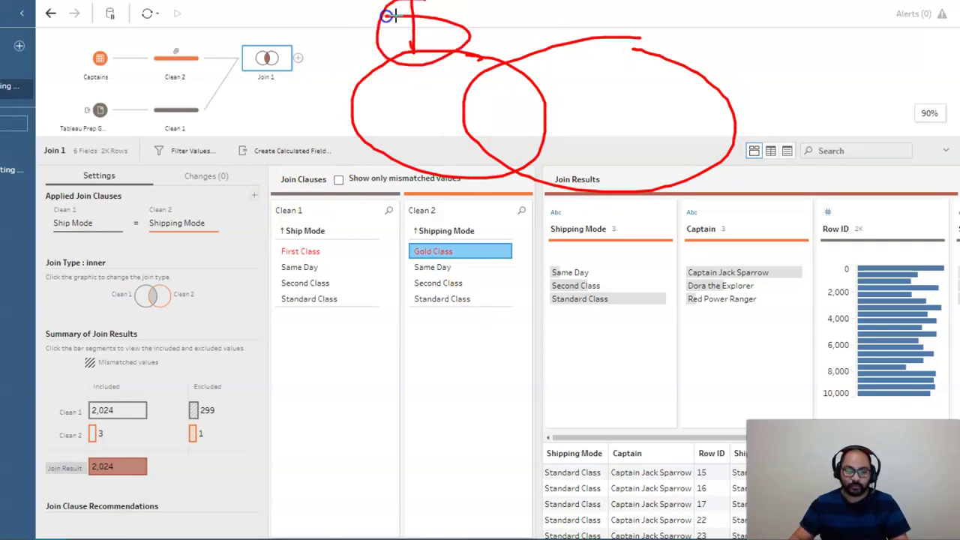
{"action": "left_click", "coordinate": [324, 276]}
{"action": "right_click", "coordinate": [386, 286]}
{"action": "mouse_move", "coordinate": [447, 64]}
{"action": "left_mouse_down"}
{"action": "mouse_move", "coordinate": [369, 108]}
{"action": "mouse_move", "coordinate": [528, 116]}
{"action": "mouse_move", "coordinate": [449, 62]}
{"action": "left_mouse_up"}
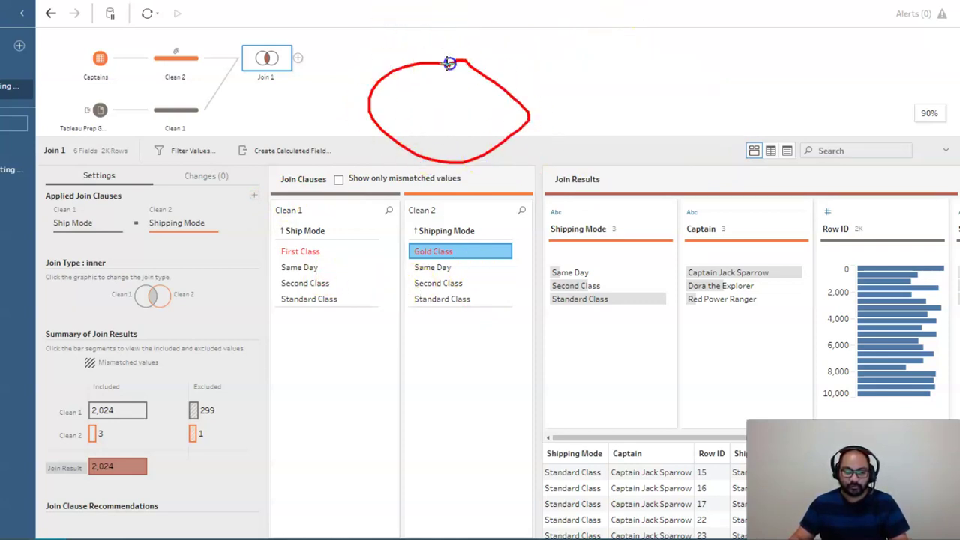
{"action": "mouse_move", "coordinate": [637, 63]}
{"action": "left_mouse_down"}
{"action": "mouse_move", "coordinate": [562, 63]}
{"action": "mouse_move", "coordinate": [491, 107]}
{"action": "mouse_move", "coordinate": [590, 163]}
{"action": "mouse_move", "coordinate": [625, 42]}
{"action": "left_mouse_up"}
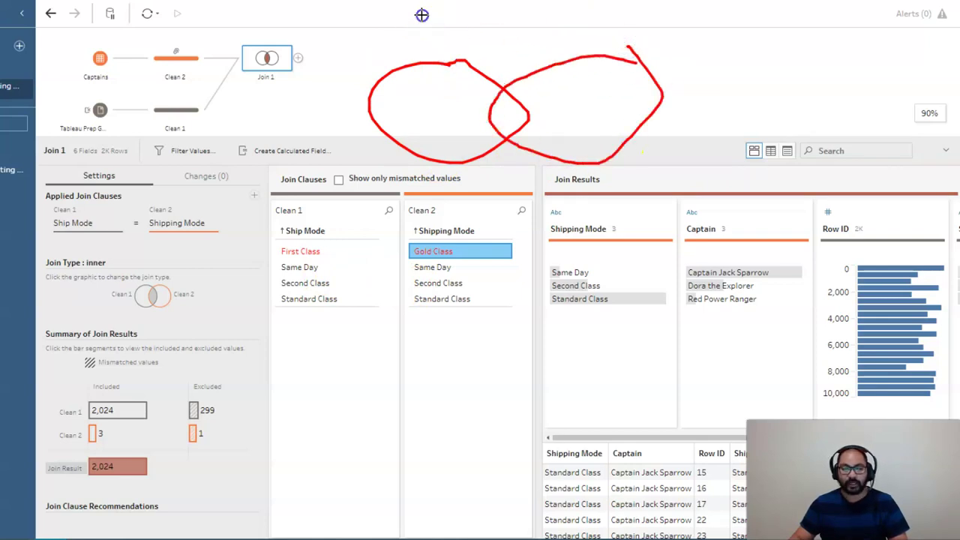
{"action": "left_click_drag", "start_coordinate": [423, 15], "coordinate": [426, 39]}
{"action": "mouse_move", "coordinate": [602, 8]}
{"action": "left_mouse_down"}
{"action": "mouse_move", "coordinate": [624, 23]}
{"action": "mouse_move", "coordinate": [682, 31]}
{"action": "left_mouse_up"}
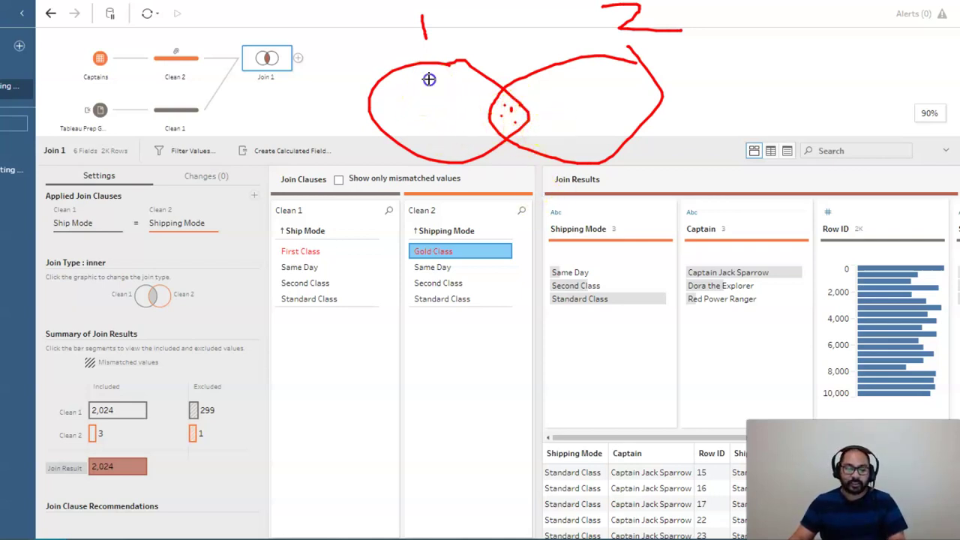
{"action": "left_click", "coordinate": [400, 114]}
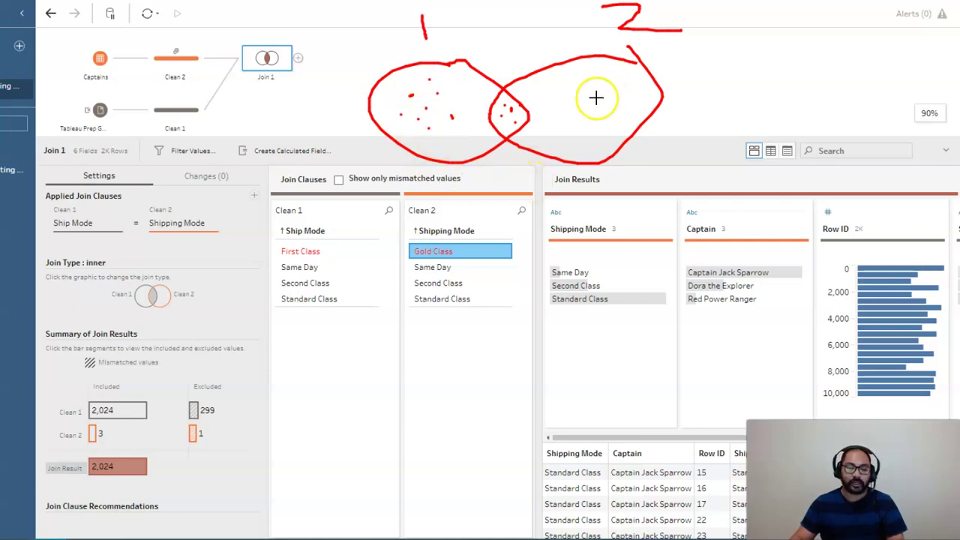
{"action": "left_click", "coordinate": [572, 78]}
{"action": "left_click", "coordinate": [608, 81]}
{"action": "left_click", "coordinate": [639, 88]}
{"action": "left_click", "coordinate": [561, 114]}
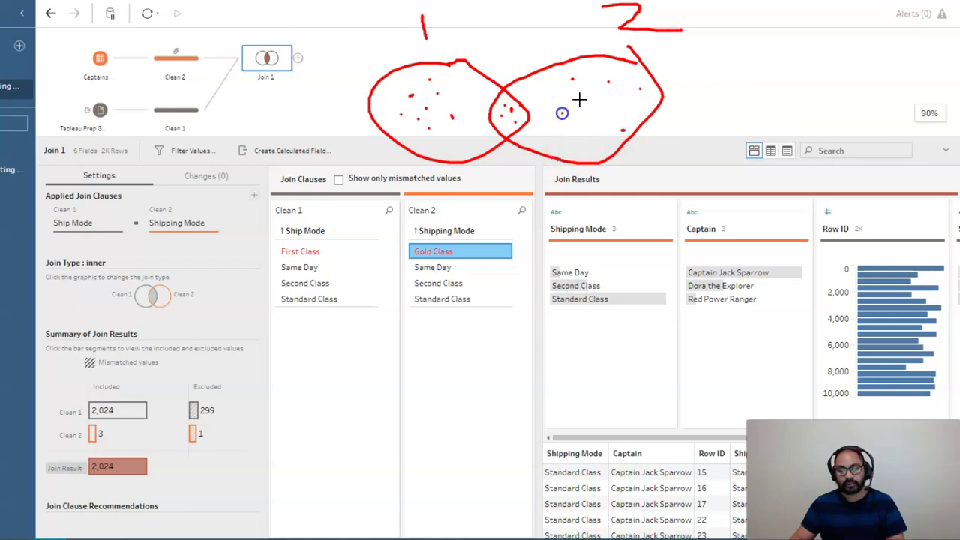
{"action": "left_click", "coordinate": [595, 104]}
{"action": "left_click", "coordinate": [586, 134]}
{"action": "left_click", "coordinate": [575, 155]}
{"action": "left_click", "coordinate": [429, 102]}
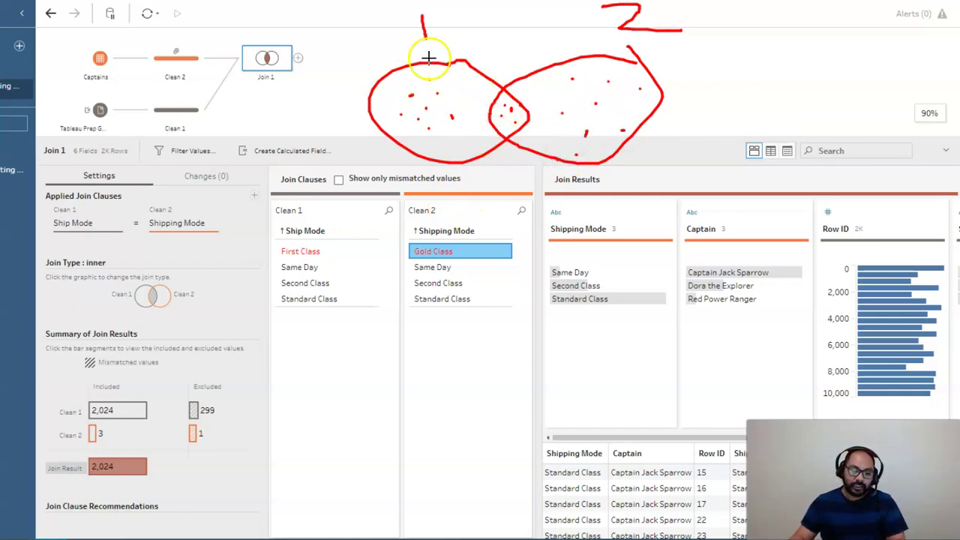
{"action": "left_click", "coordinate": [486, 126]}
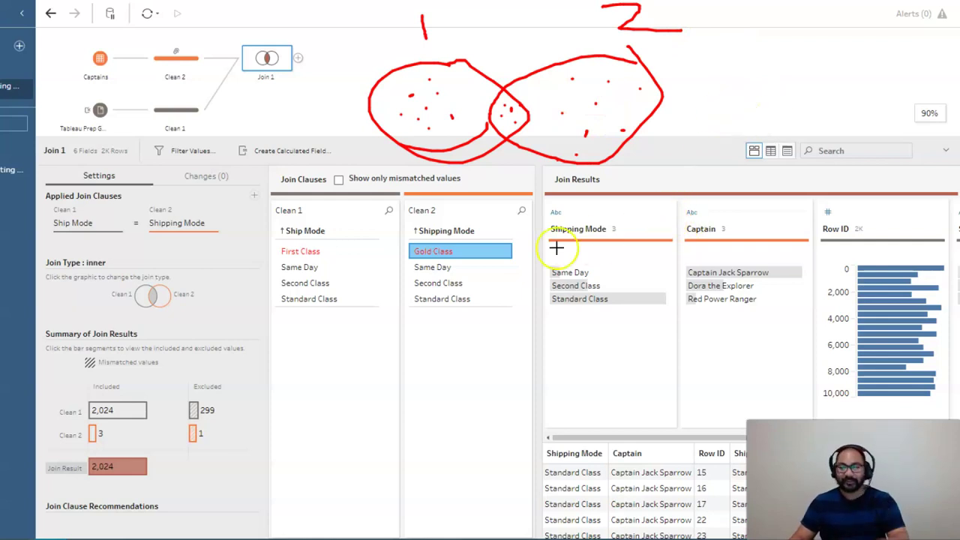
{"action": "key", "text": "Escape"}
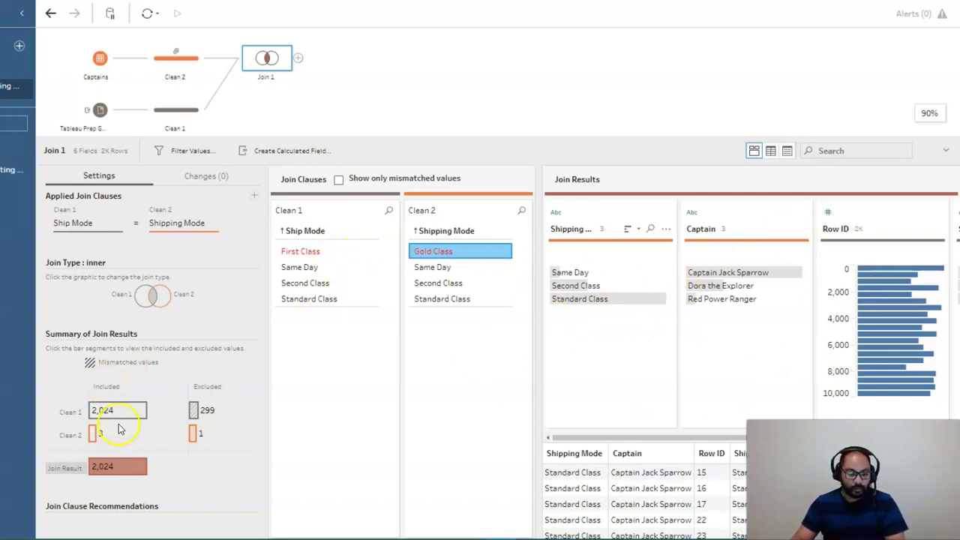
Step: Try inner, right, right-only and full join types, ending on a left join
{"action": "left_click", "coordinate": [142, 299]}
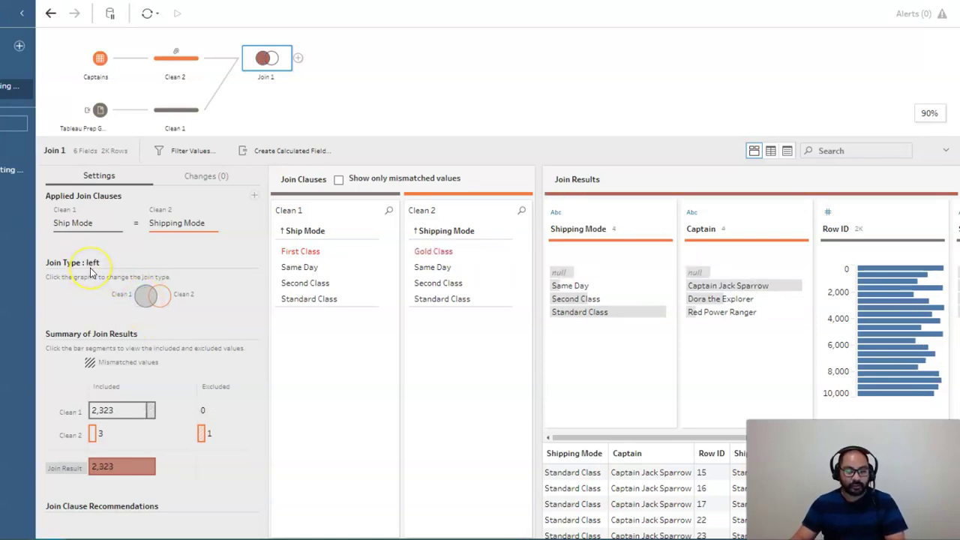
{"action": "left_click", "coordinate": [139, 303]}
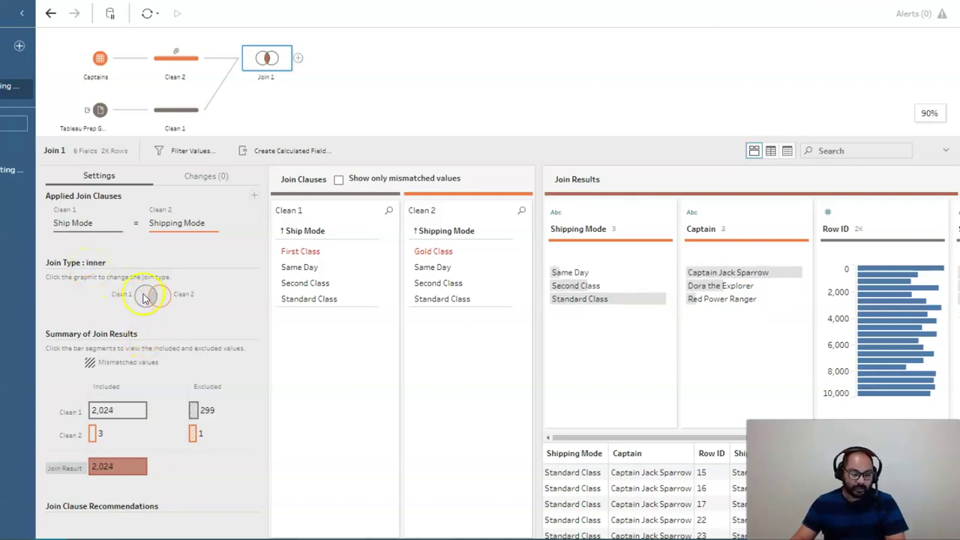
{"action": "left_click", "coordinate": [166, 300]}
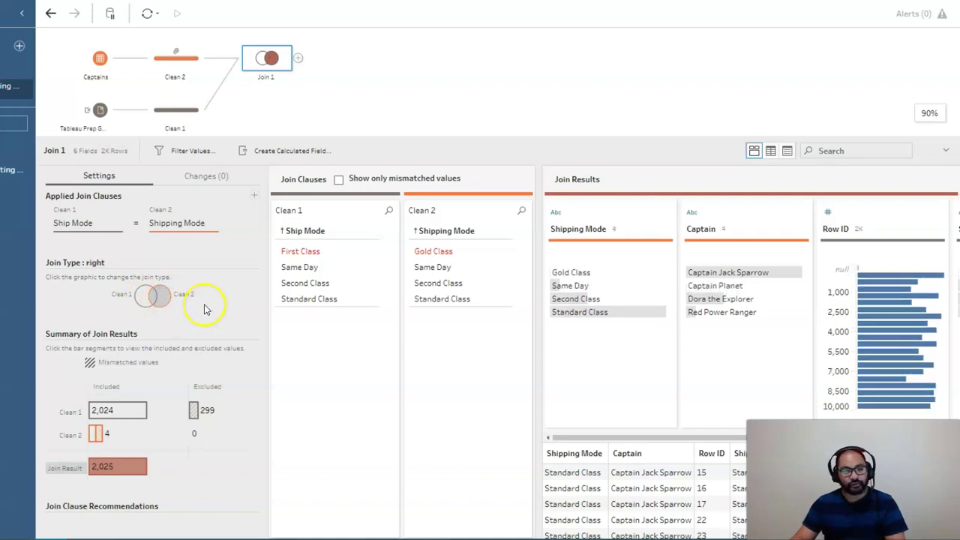
{"action": "left_click", "coordinate": [150, 297]}
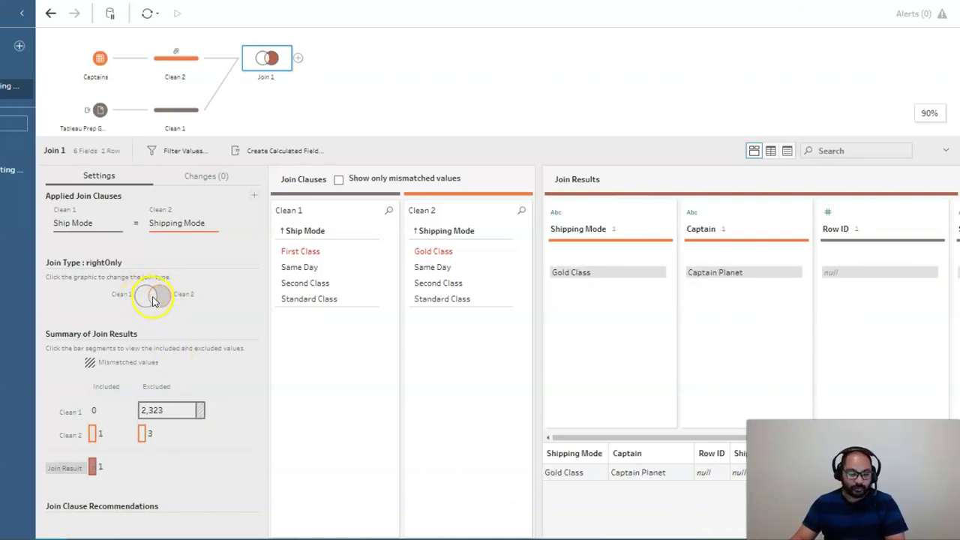
{"action": "left_click", "coordinate": [146, 294]}
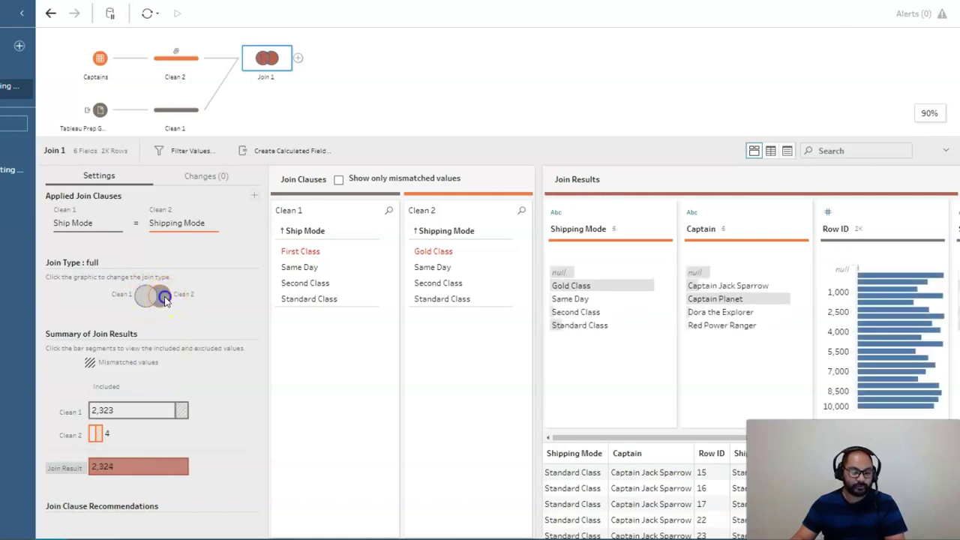
{"action": "left_click", "coordinate": [140, 297]}
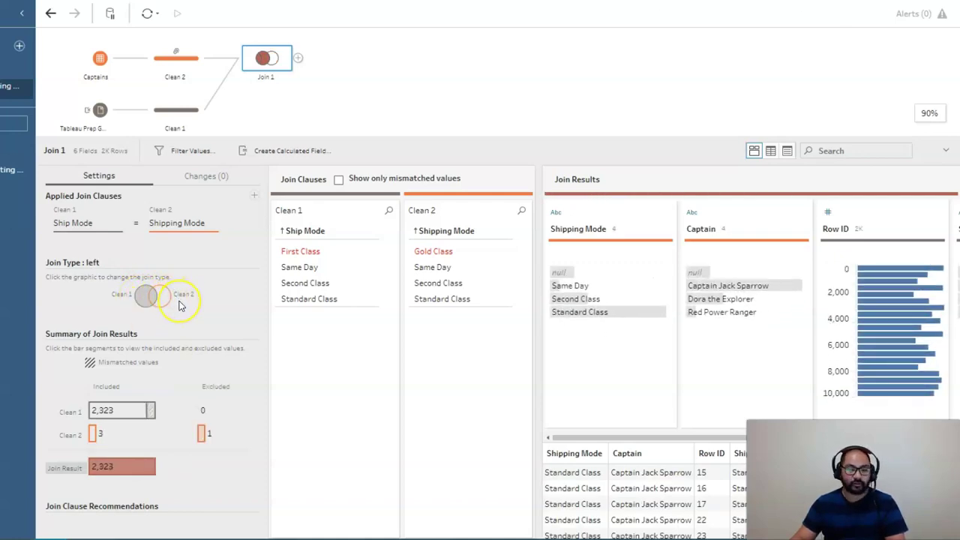